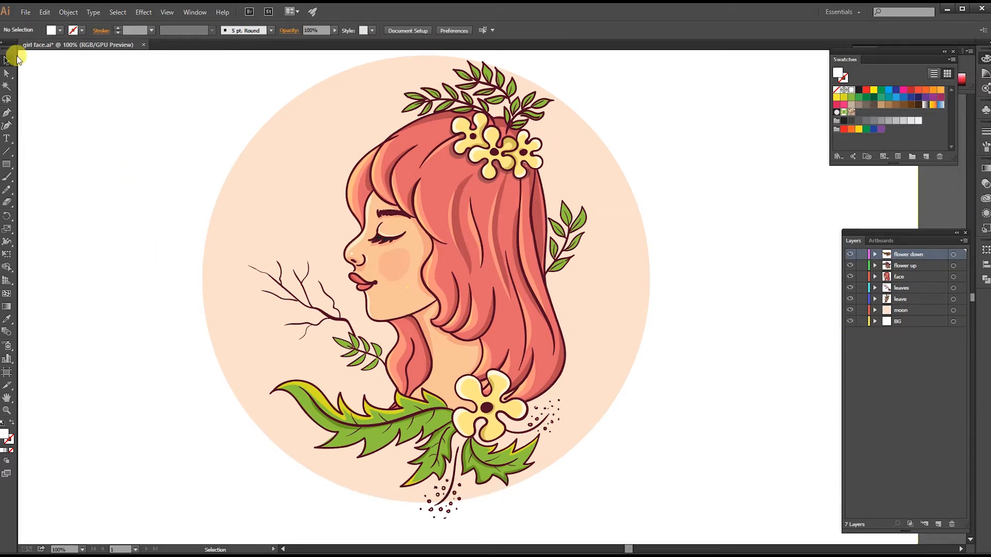
- Save the layered girl face illustration
click(25, 12)
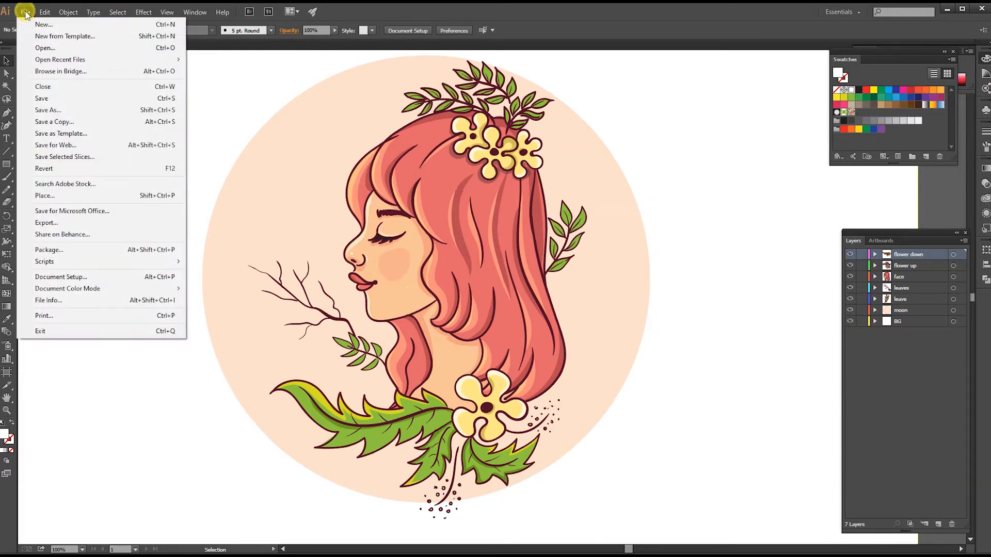
click(29, 97)
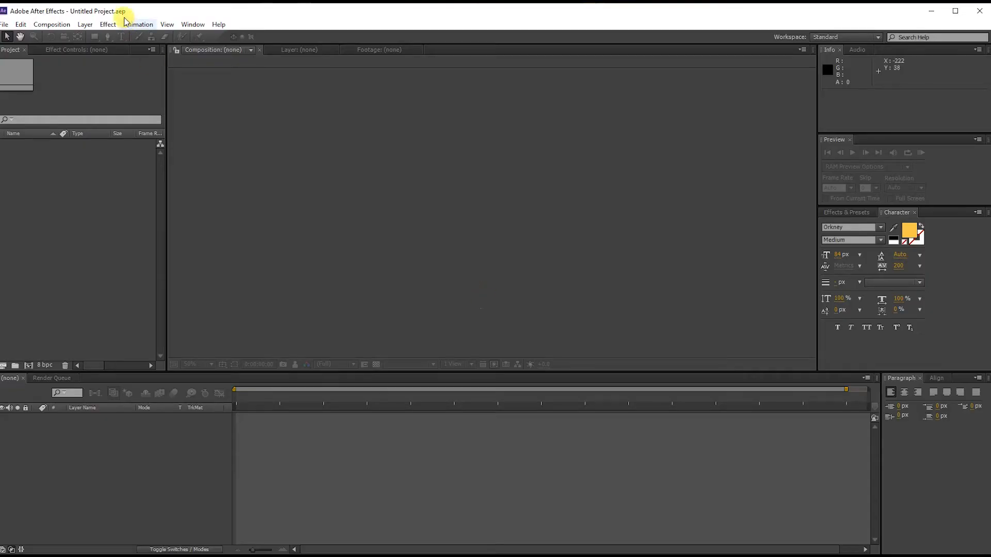
- Switch to After Effects and create a 1920 x 1080 composition with the HDTV 1080 25 preset and a 30-second duration
click(50, 25)
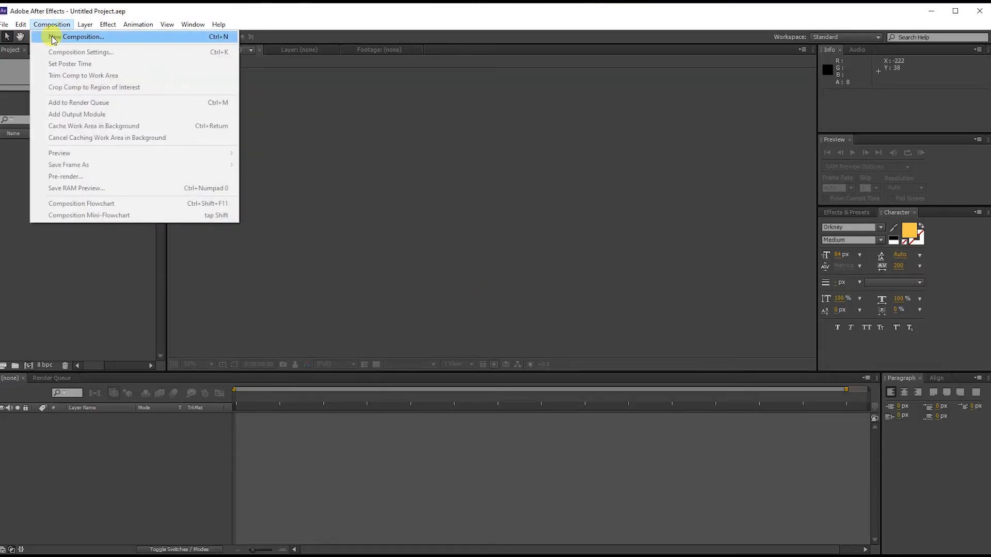
click(51, 37)
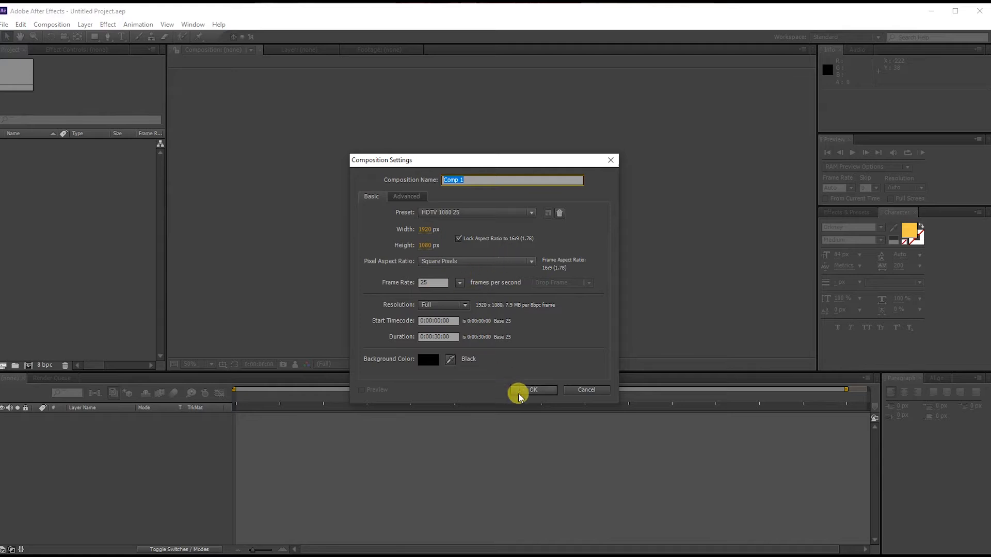
click(535, 390)
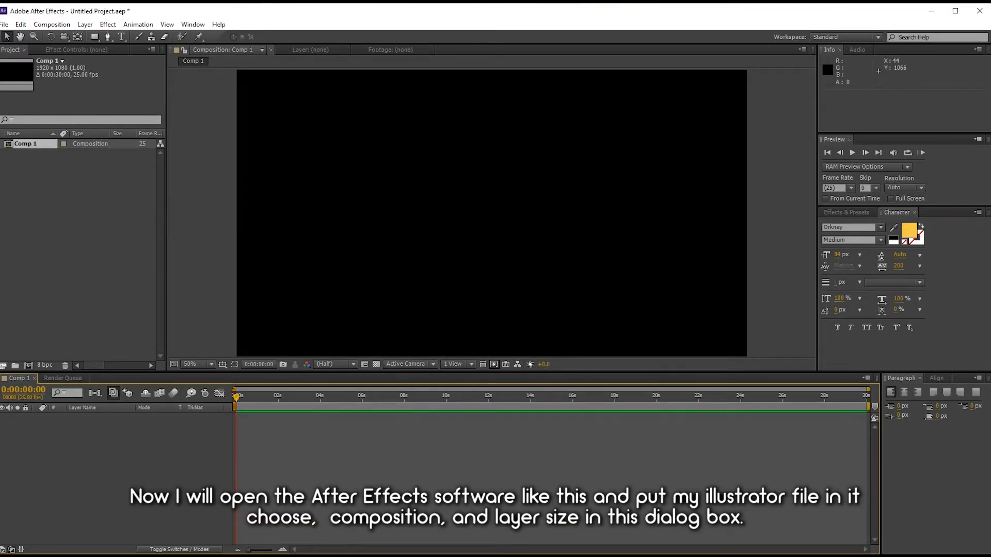
- Import the girl face Illustrator file from the after ani folder as a Composition with Layer Size footage dimensions, and open the imported composition
key(alt+Tab)
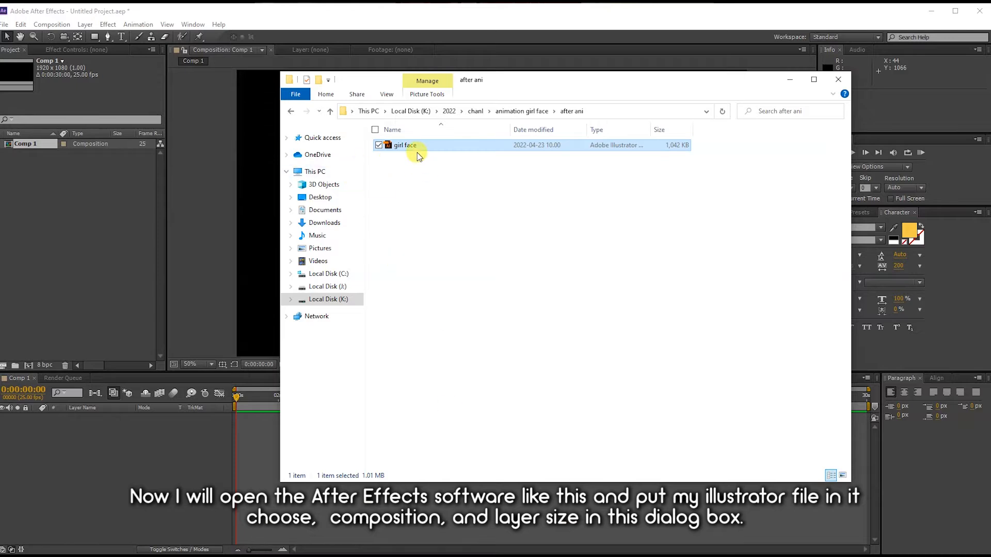
drag(413, 151, 98, 262)
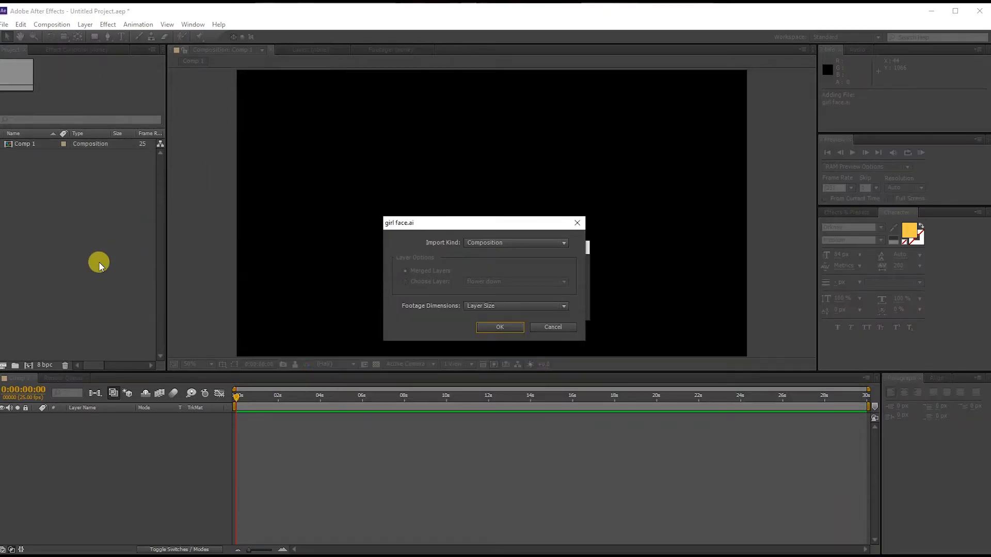
click(563, 243)
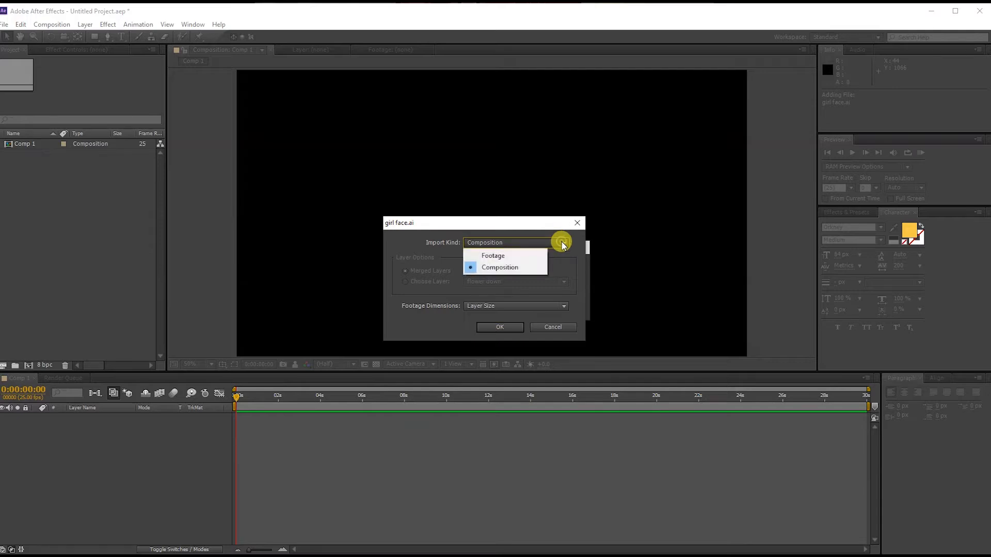
click(515, 269)
click(558, 303)
click(558, 304)
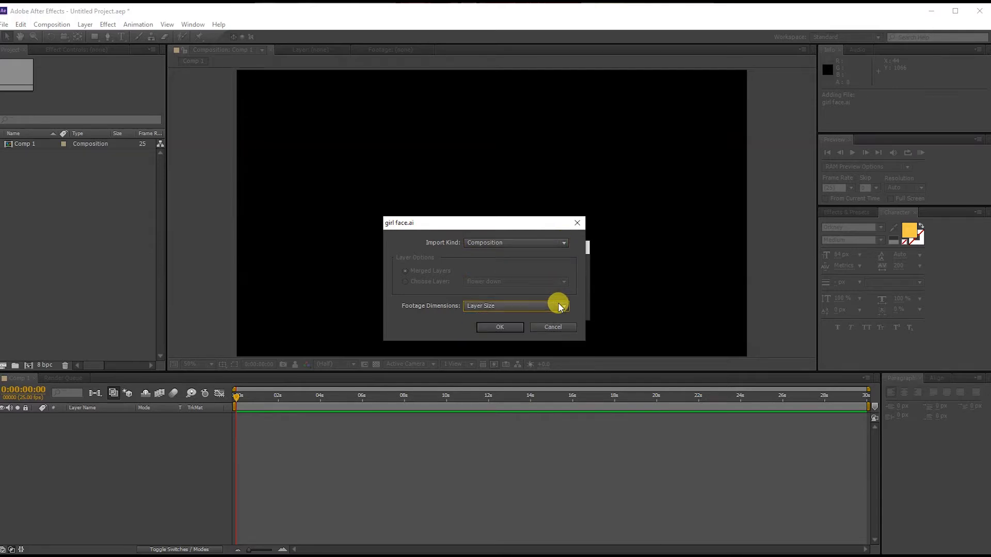
click(500, 329)
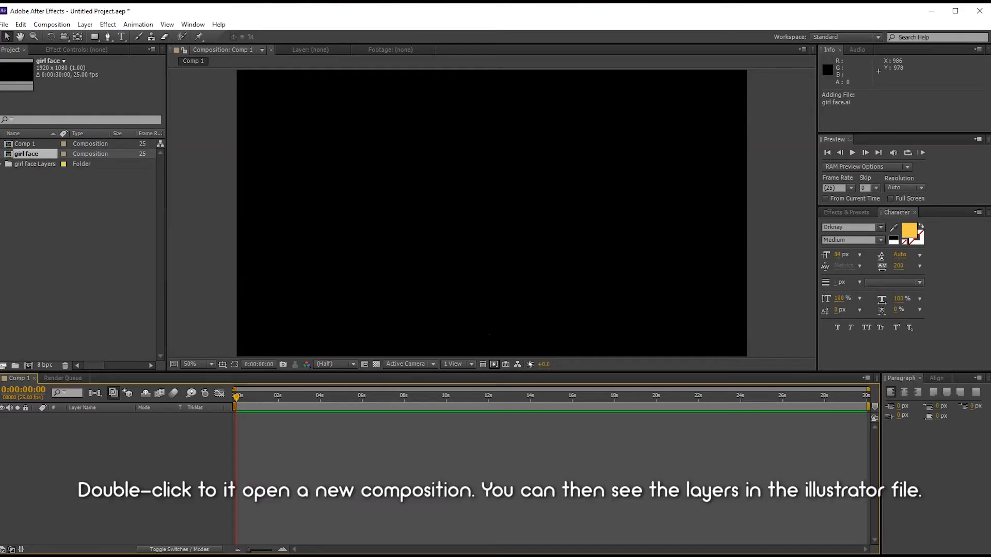
double_click(8, 154)
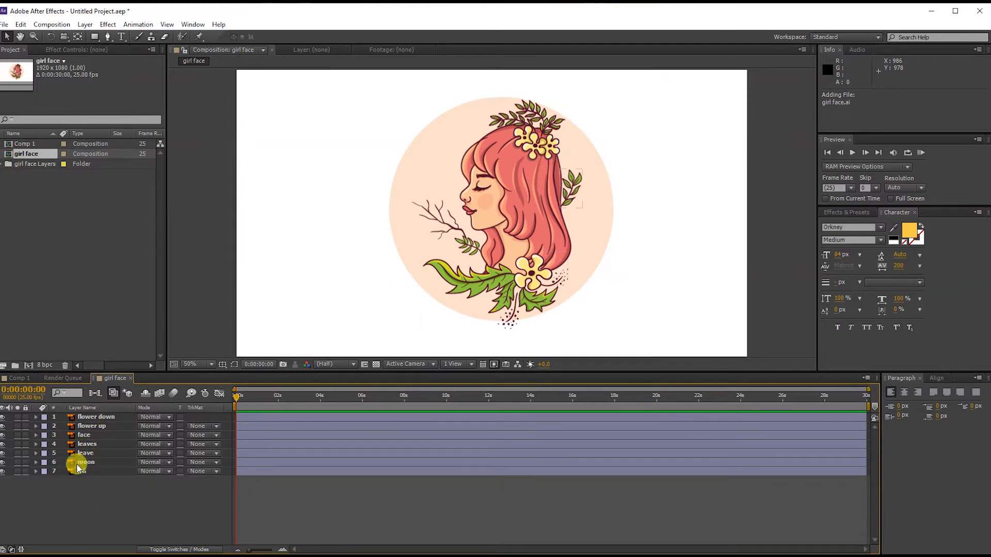
- Select the moon layer and reveal only its Scale property in the timeline
click(3, 435)
click(2, 435)
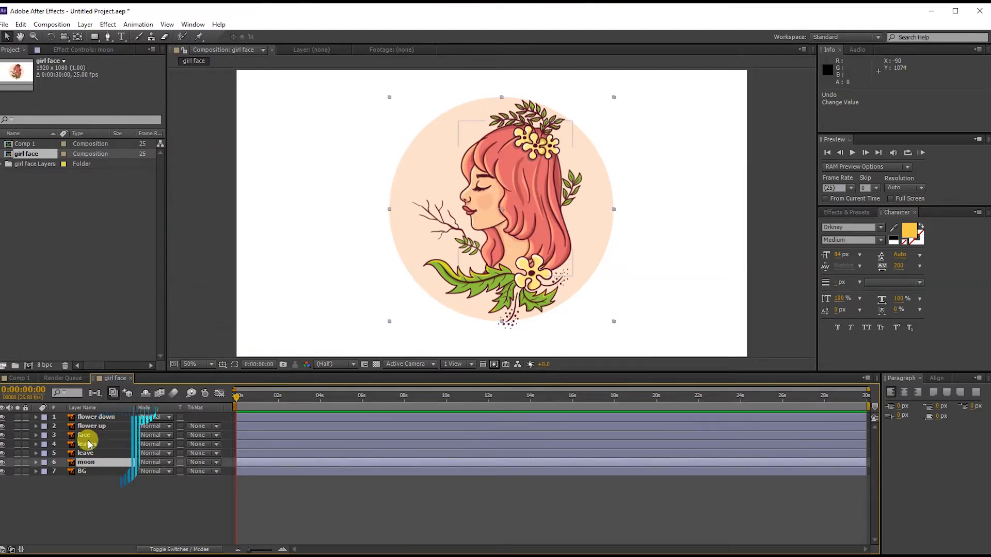
click(89, 454)
click(89, 463)
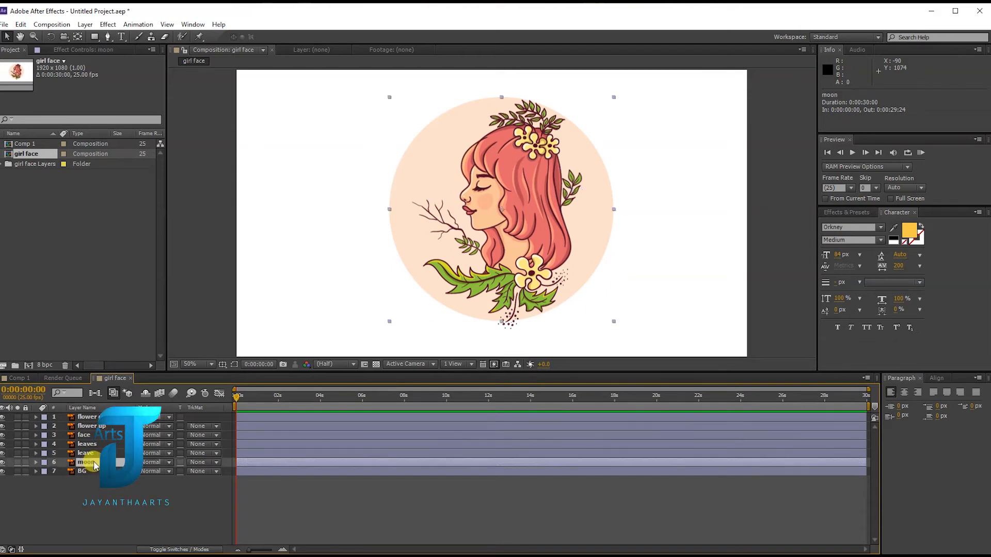
click(36, 463)
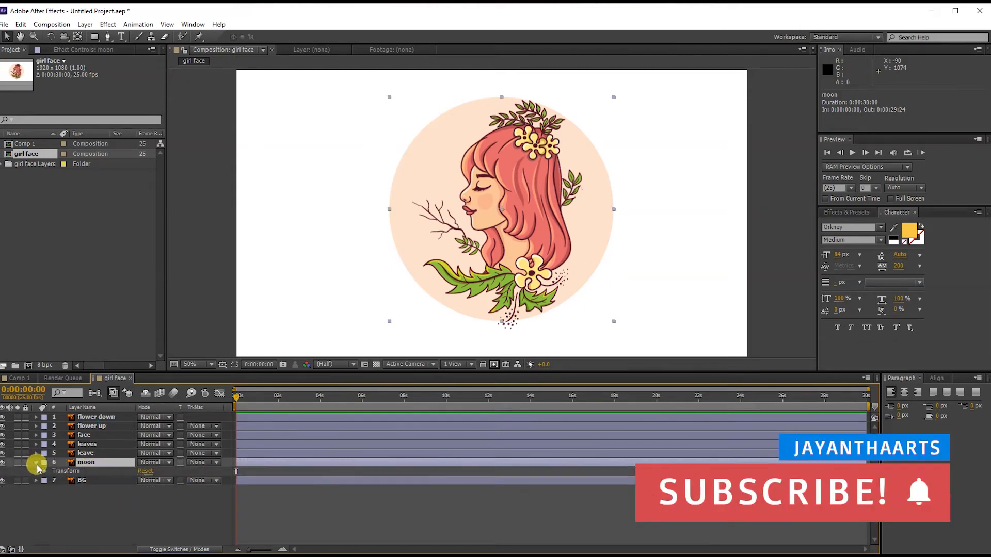
click(44, 472)
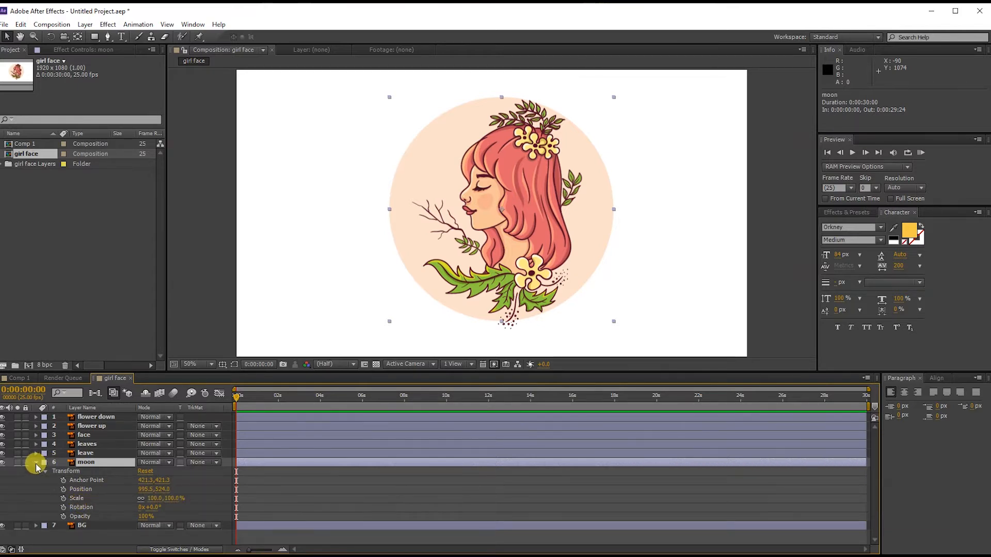
click(36, 463)
key(s)
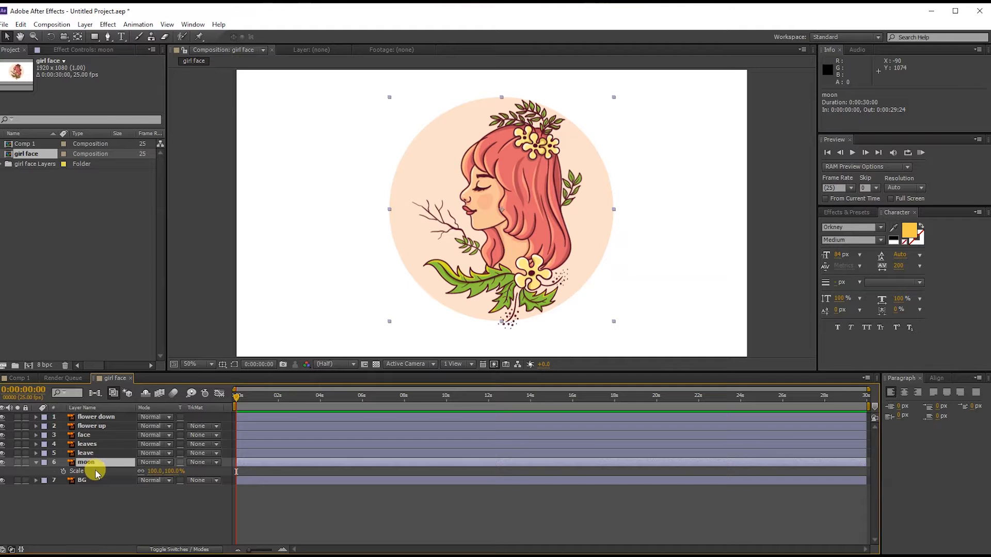
- Keyframe the moon layer's scale at 100% at 0:00:01:07 and at 25% at the start of the timeline
drag(235, 400, 263, 396)
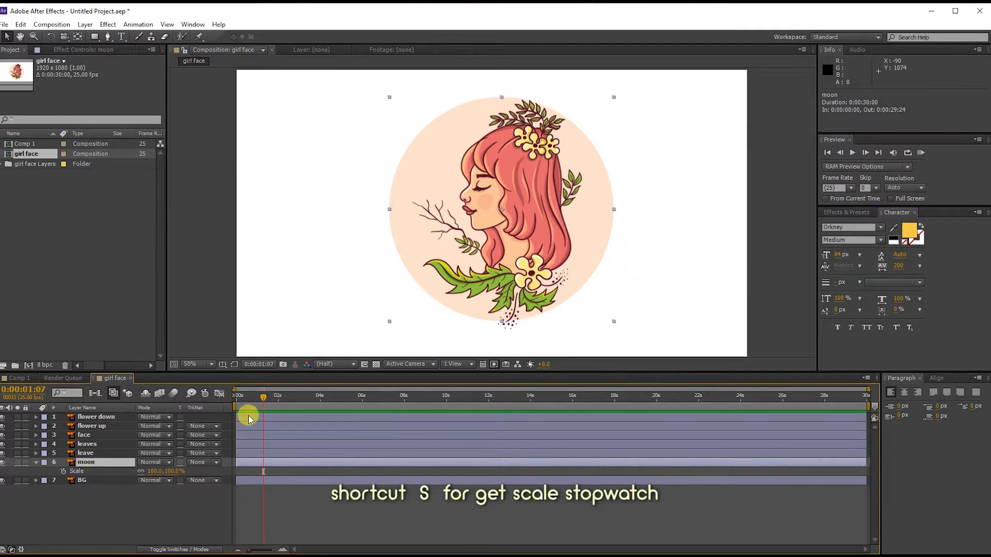
click(62, 471)
drag(262, 397, 237, 402)
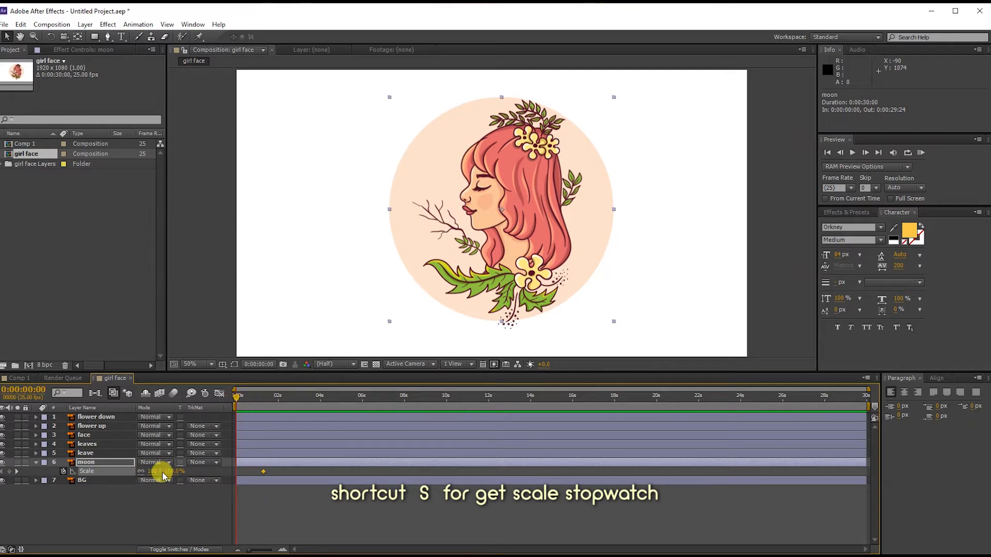
drag(162, 471, 122, 462)
- Preview the moon's scale animation from the start of the composition
mouse_move(235, 396)
mouse_down()
mouse_move(271, 396)
mouse_move(233, 393)
mouse_move(270, 395)
mouse_move(220, 402)
mouse_up()
key(space)
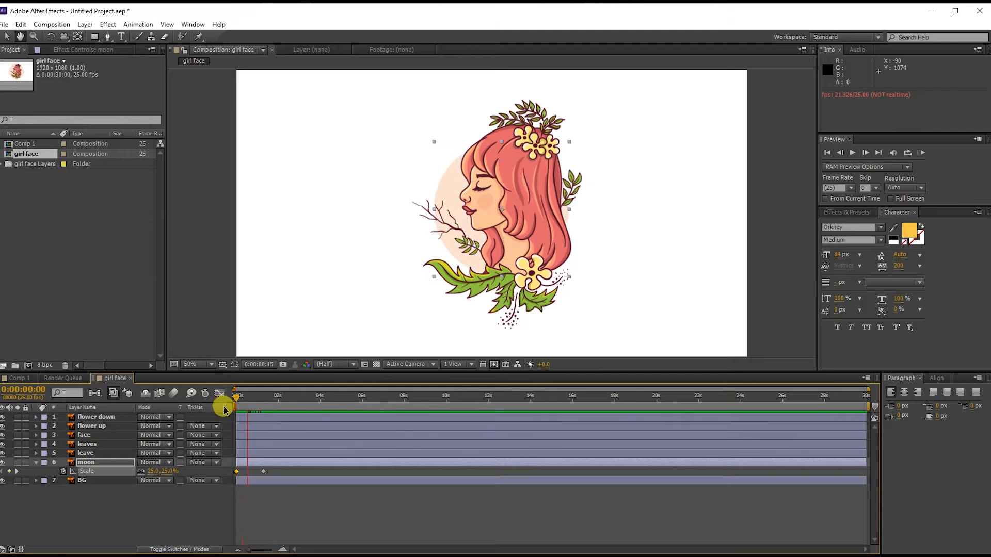
key(space)
key(space)
- Shorten the moon's growth by moving its 100% scale keyframe to 0:00:00:20
click(302, 396)
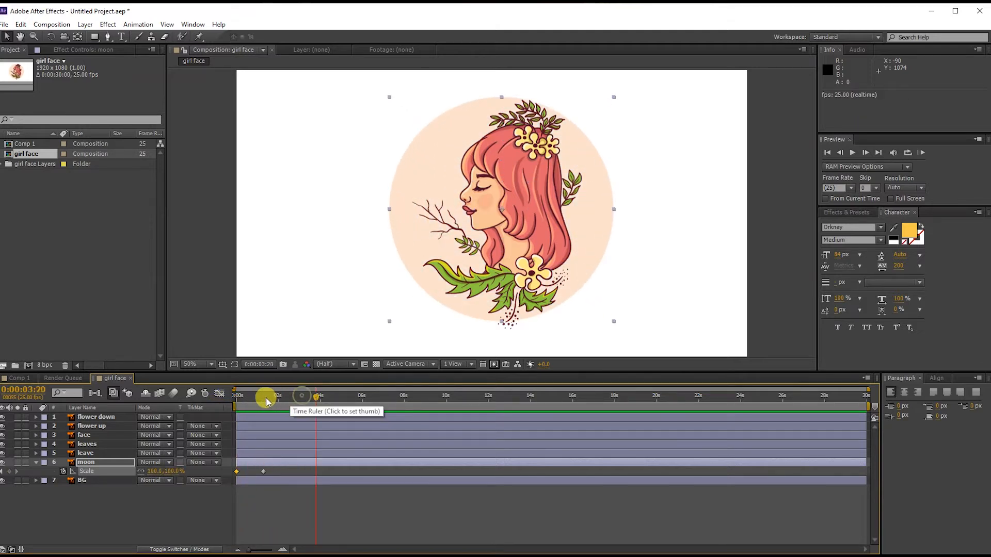
click(259, 397)
click(270, 468)
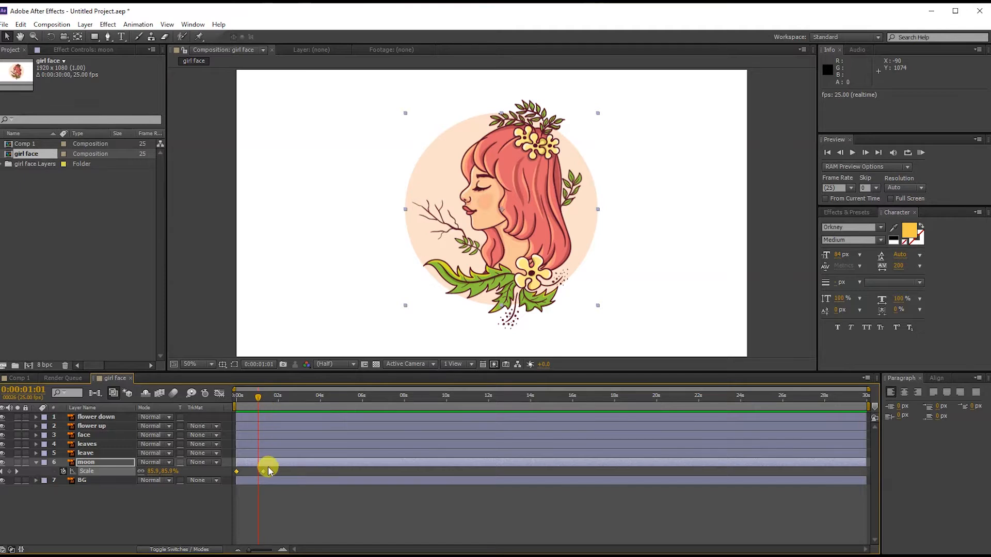
drag(264, 472, 252, 471)
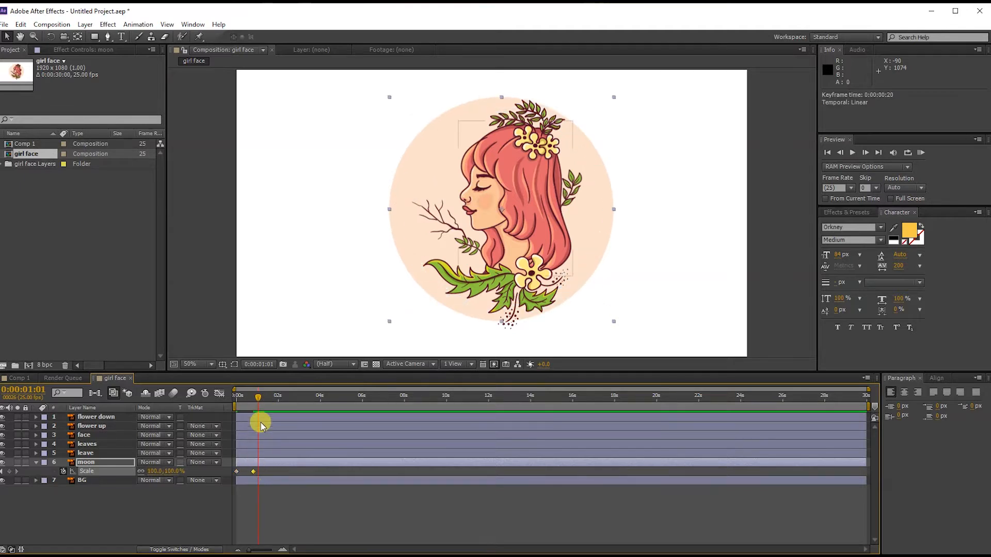
- Apply Easy Ease to the moon's scale keyframe at 0:00:00:20 and collapse the moon layer's properties
mouse_move(259, 398)
mouse_down()
mouse_move(236, 396)
mouse_move(254, 400)
mouse_up()
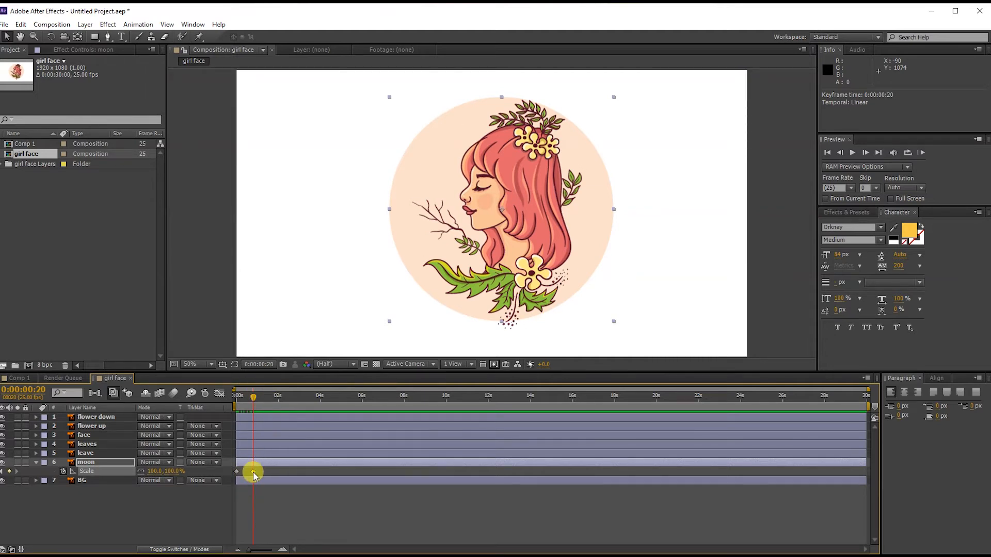
right_click(253, 472)
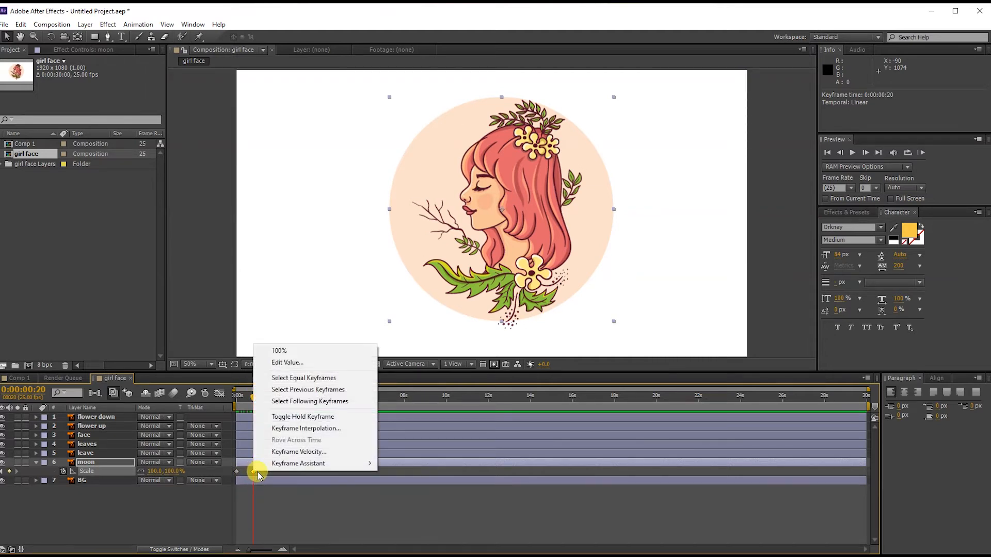
mouse_move(369, 466)
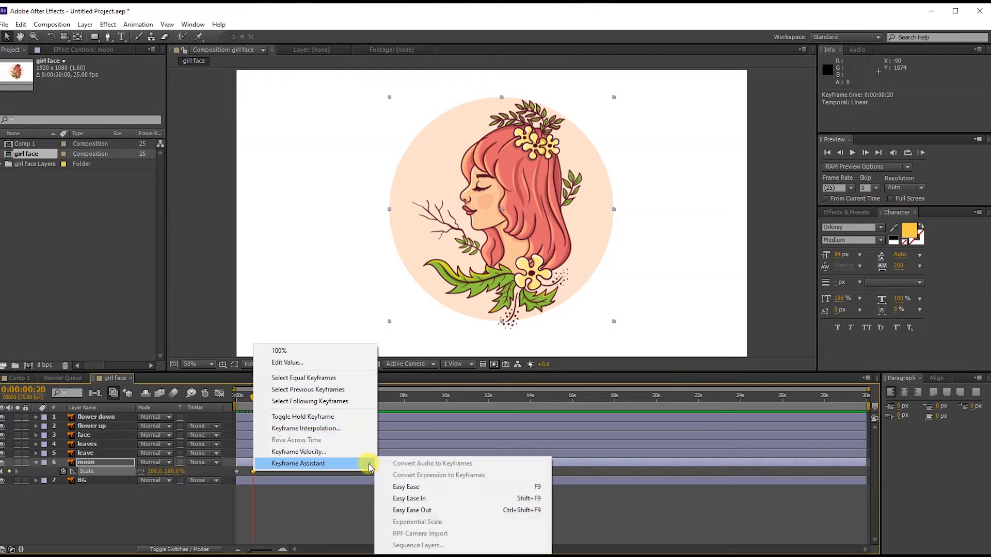
click(433, 490)
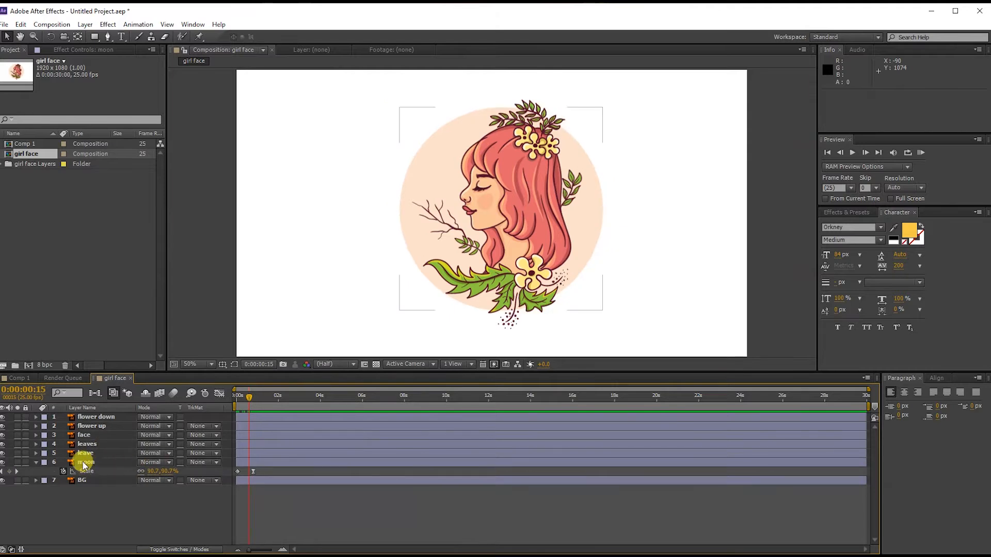
click(36, 463)
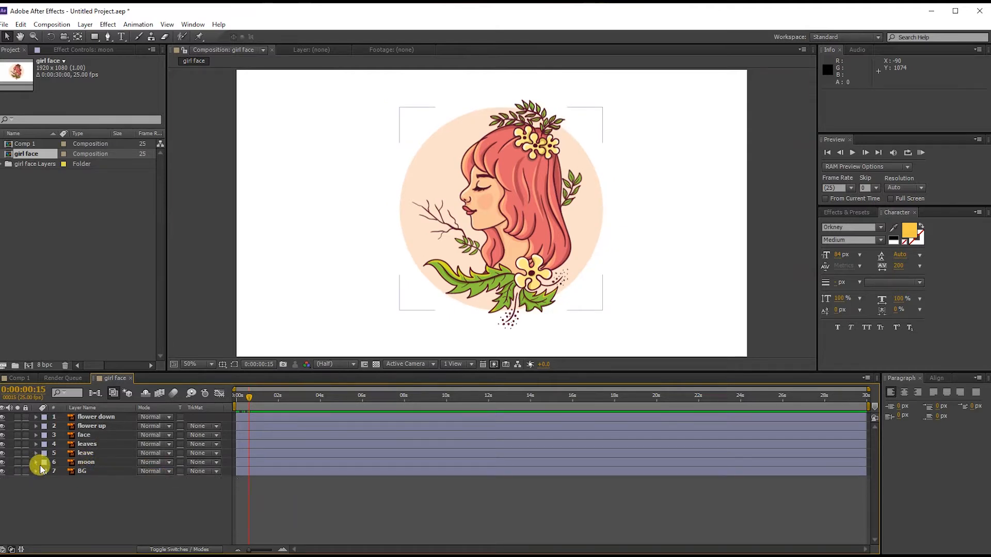
- Identify the leave layer by toggling its visibility, and reveal only its Position property
click(87, 453)
click(3, 454)
click(3, 454)
click(92, 457)
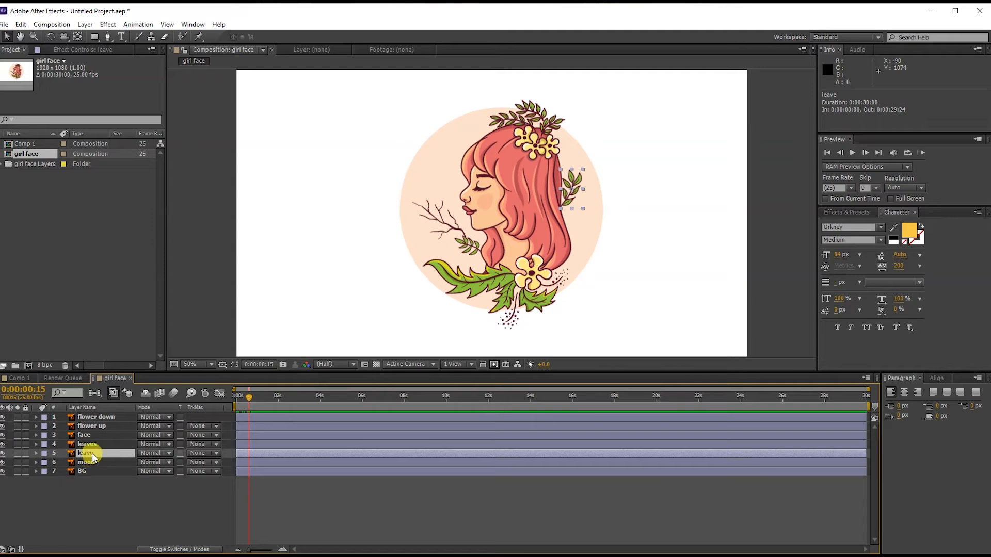
click(36, 454)
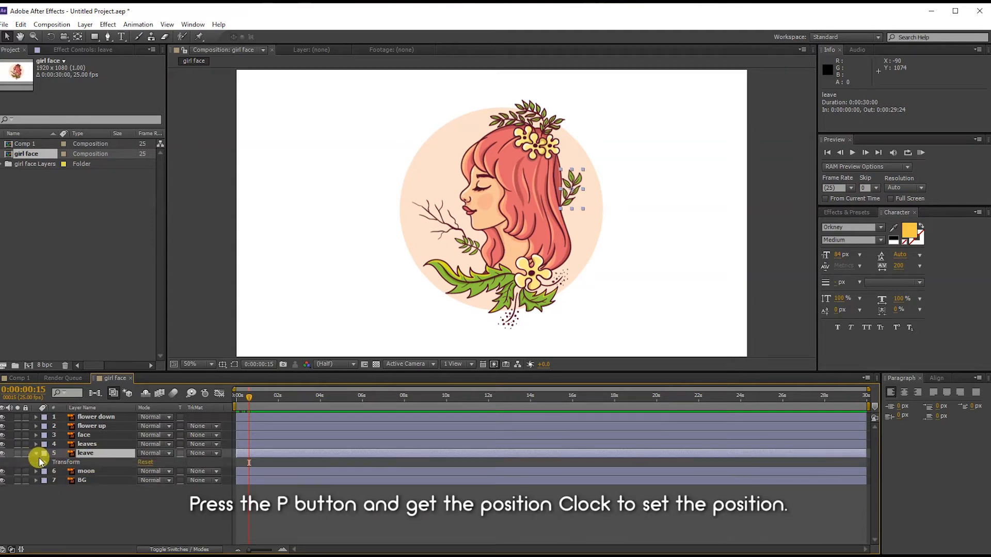
click(46, 464)
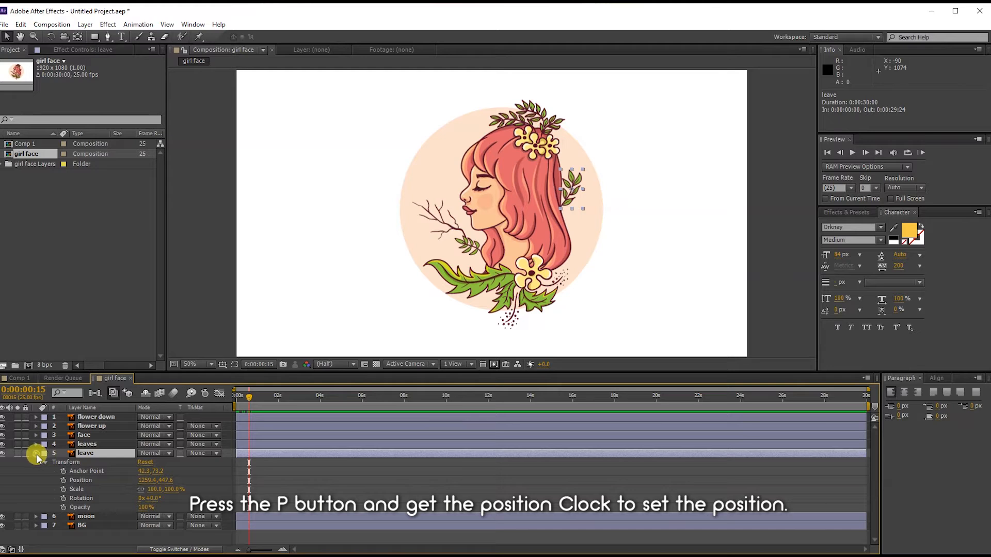
click(36, 454)
key(p)
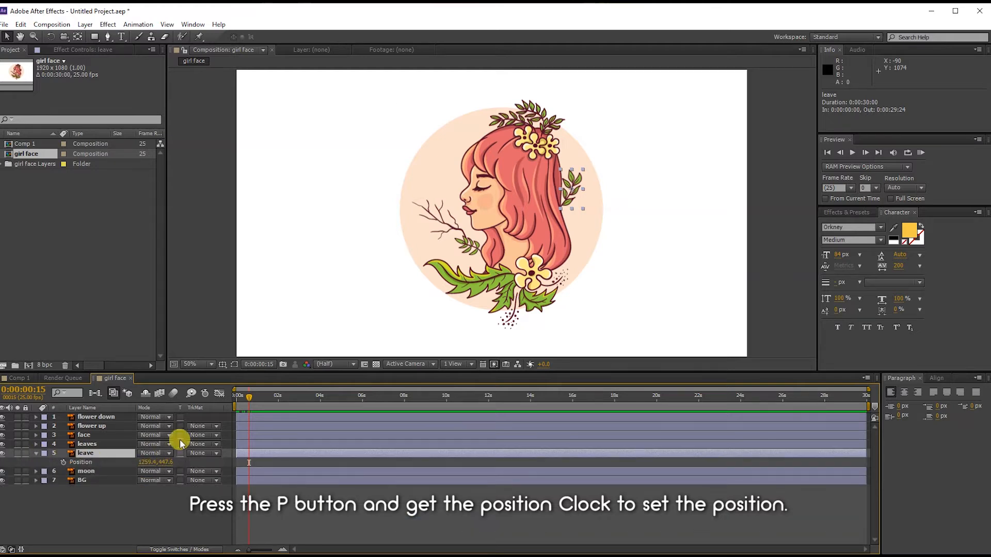
- Try changing the leave layer's horizontal position and undo the change
mouse_move(157, 460)
mouse_down()
mouse_move(81, 454)
mouse_move(138, 458)
mouse_up()
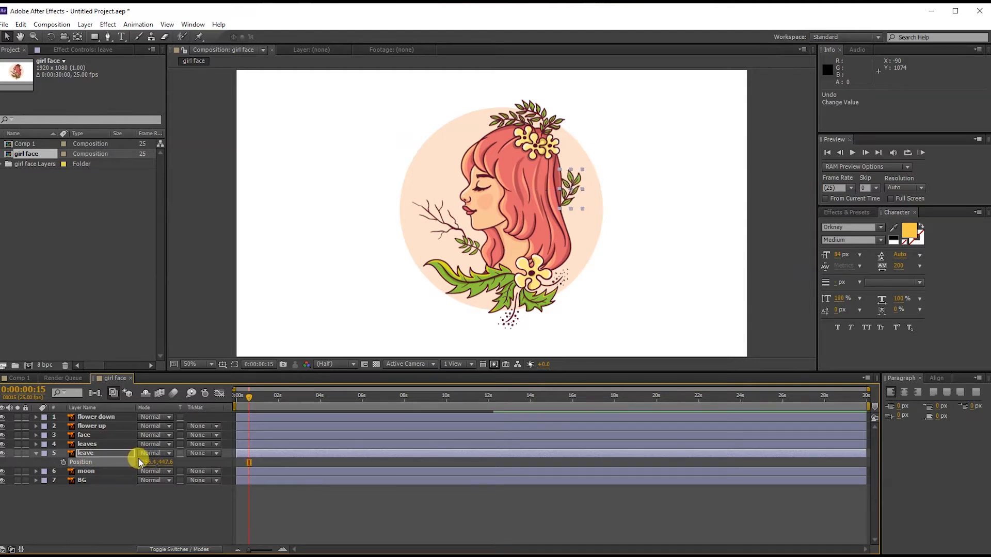
key(ctrl+z)
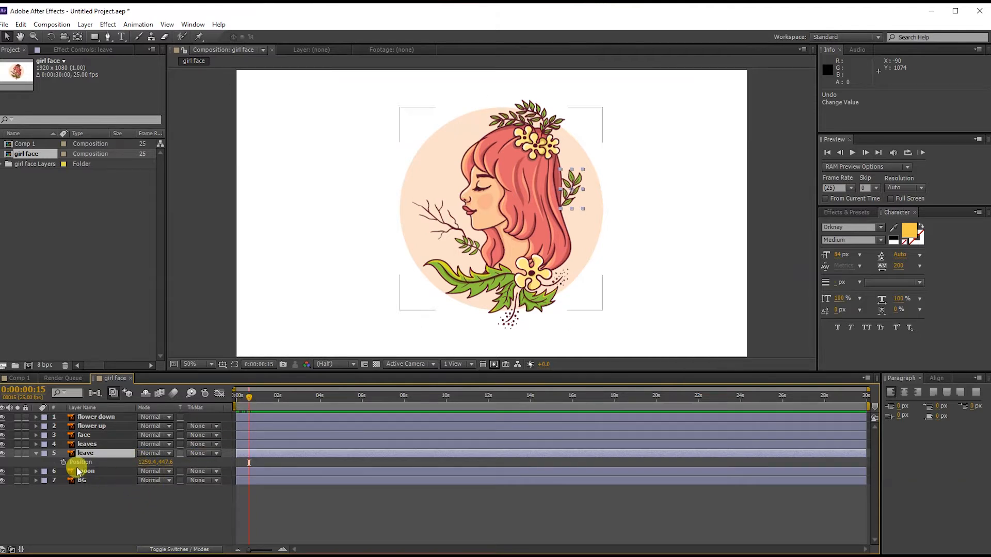
- Keyframe the leave layer's Position at 0:00:00:15, then shift its X to about 1169 at 0:00:00:00 behind the hair and preview
click(63, 462)
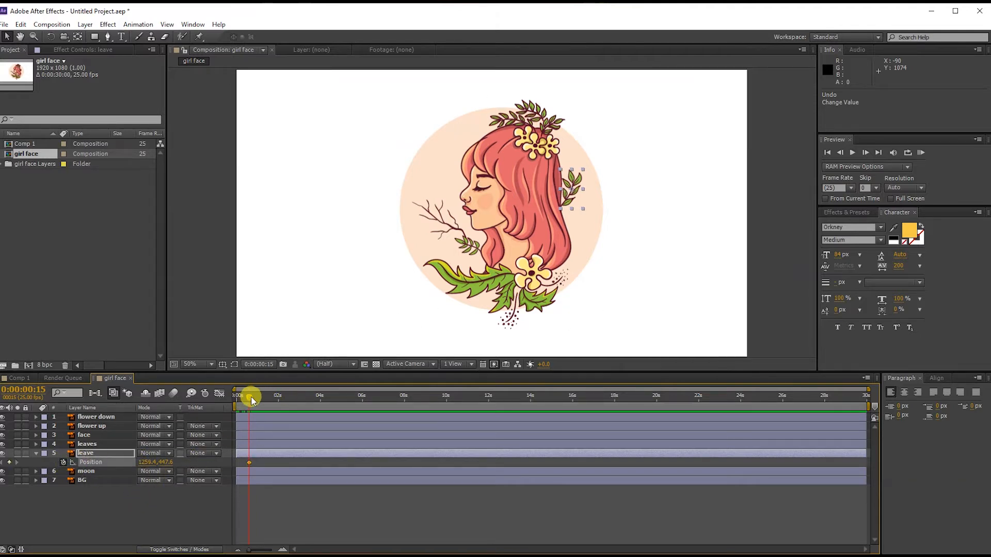
drag(250, 397, 239, 397)
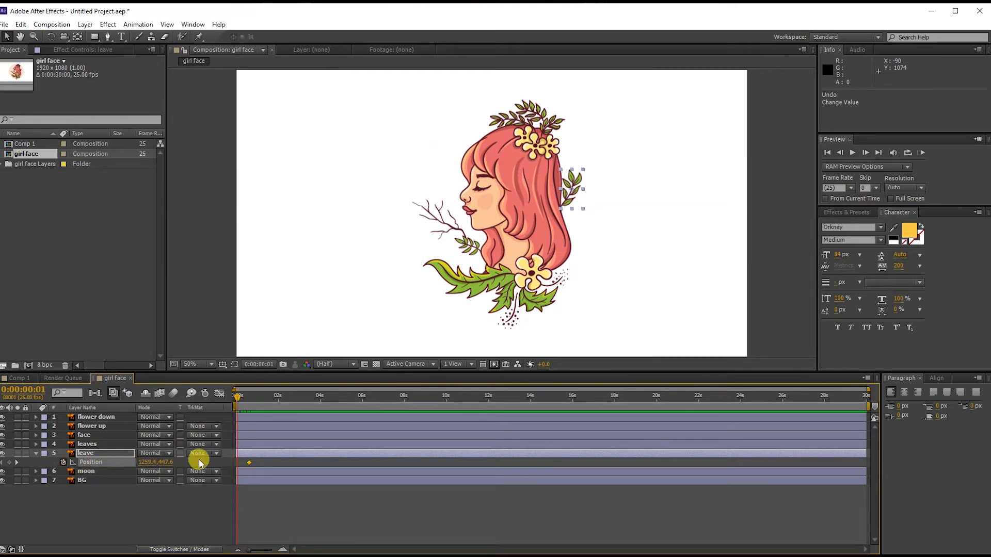
drag(239, 398, 236, 398)
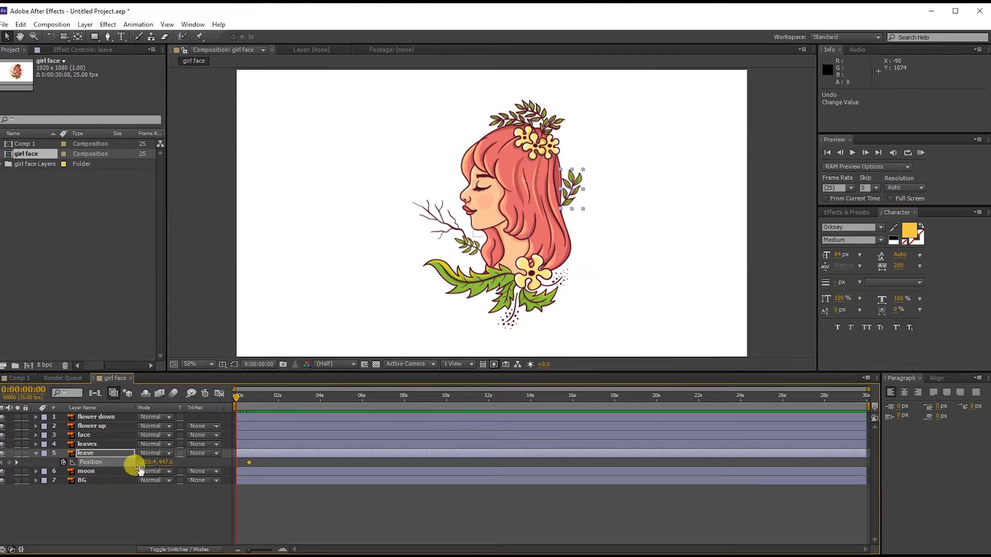
drag(141, 461, 88, 454)
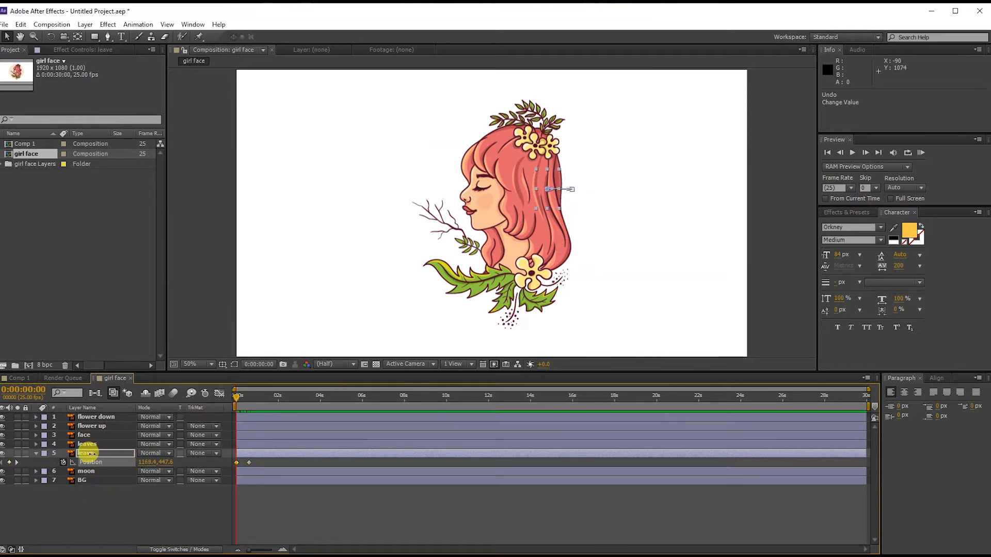
key(space)
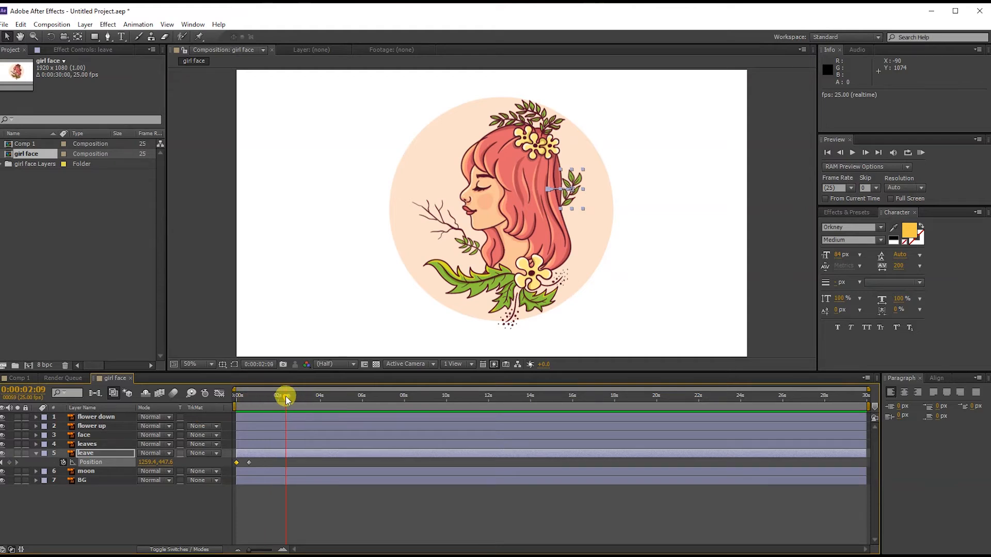
drag(288, 400, 209, 399)
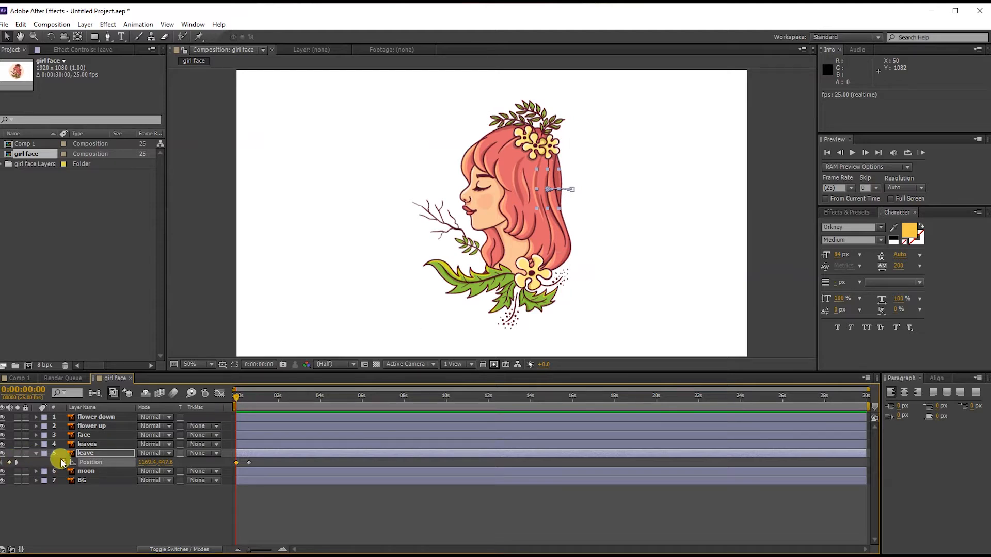
- Apply Easy Ease to both of the leave layer's Position keyframes and collapse the layer's properties
click(250, 462)
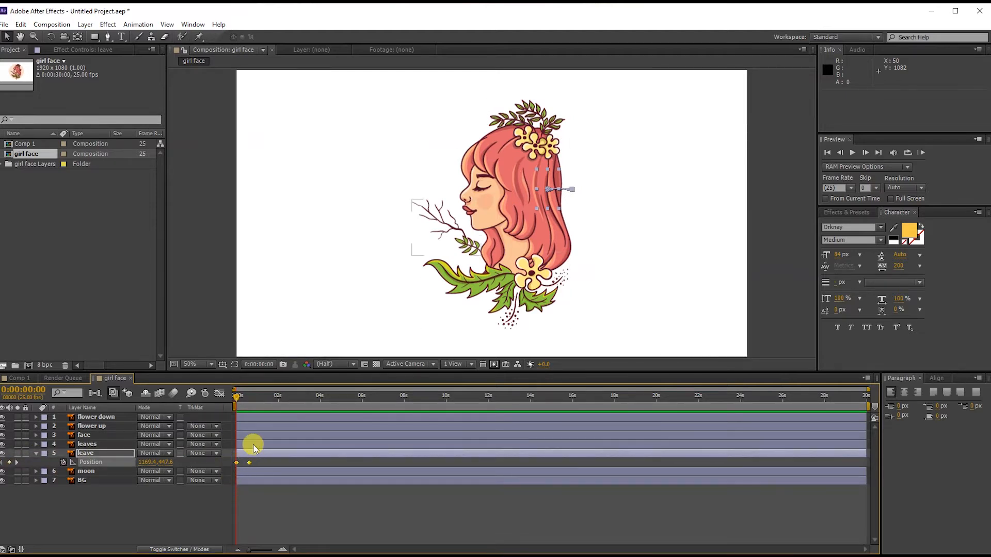
right_click(248, 463)
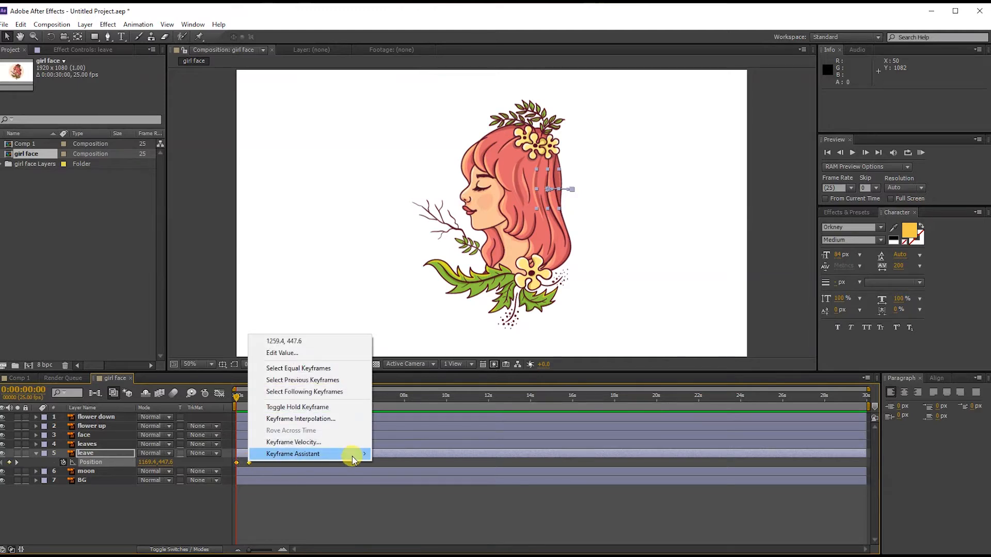
mouse_move(354, 454)
click(408, 477)
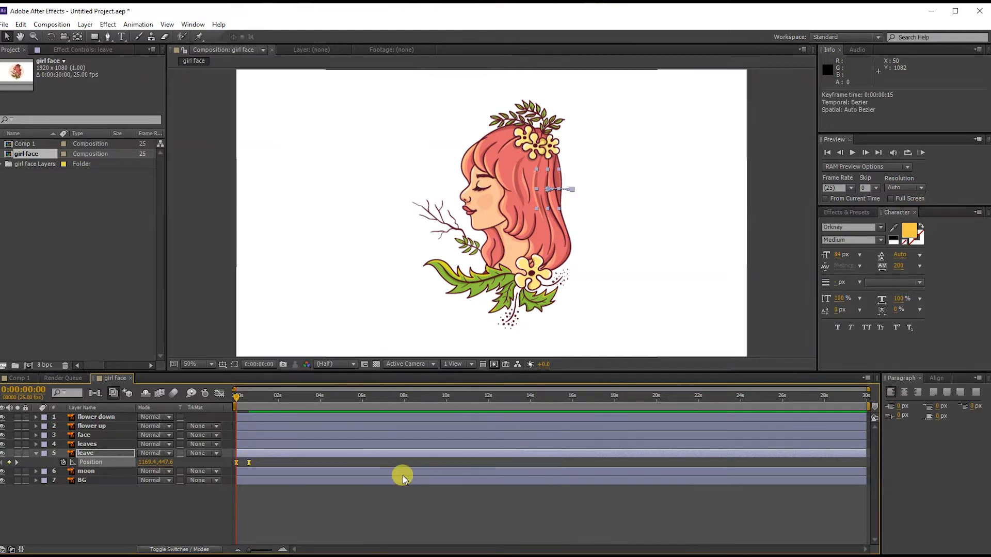
click(35, 454)
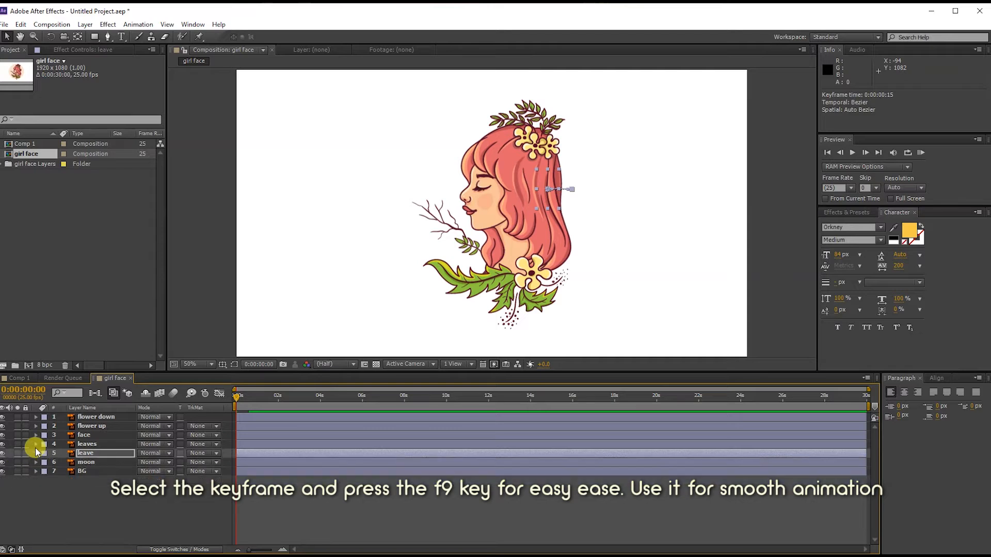
- Reveal the leaves layer's Position property and delay the layer so it starts at 0:00:00:11
click(92, 444)
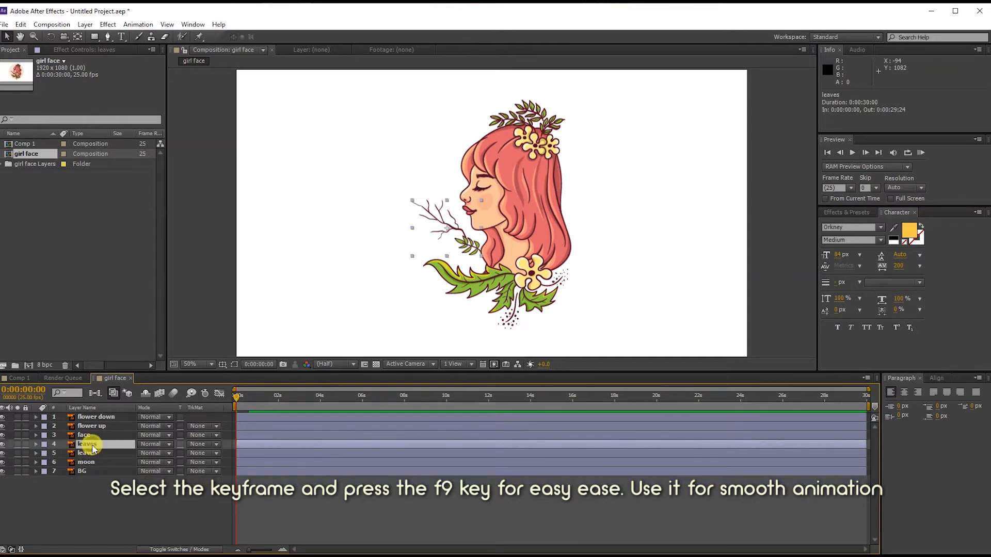
key(p)
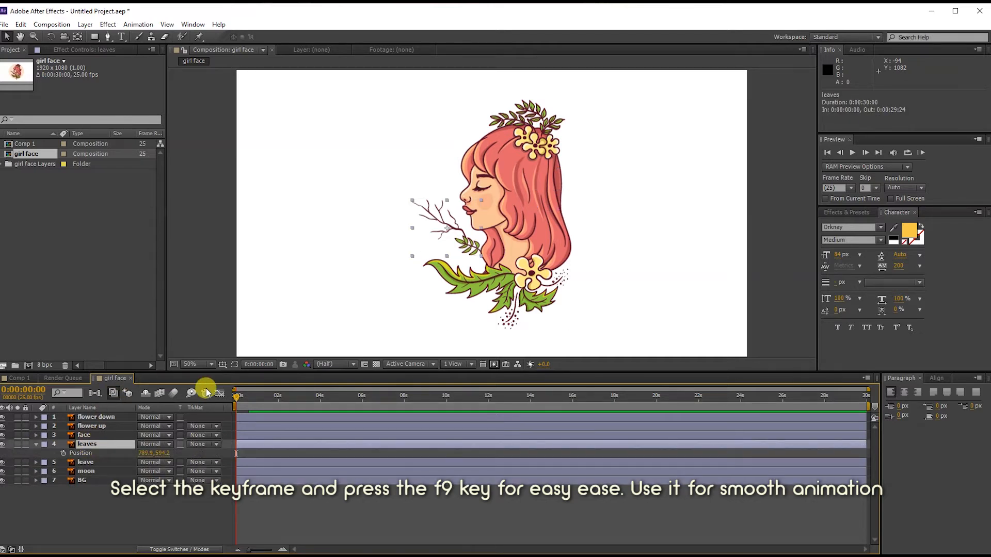
mouse_move(240, 403)
mouse_down()
mouse_move(250, 392)
mouse_move(239, 394)
mouse_move(252, 394)
mouse_move(235, 390)
mouse_move(250, 391)
mouse_up()
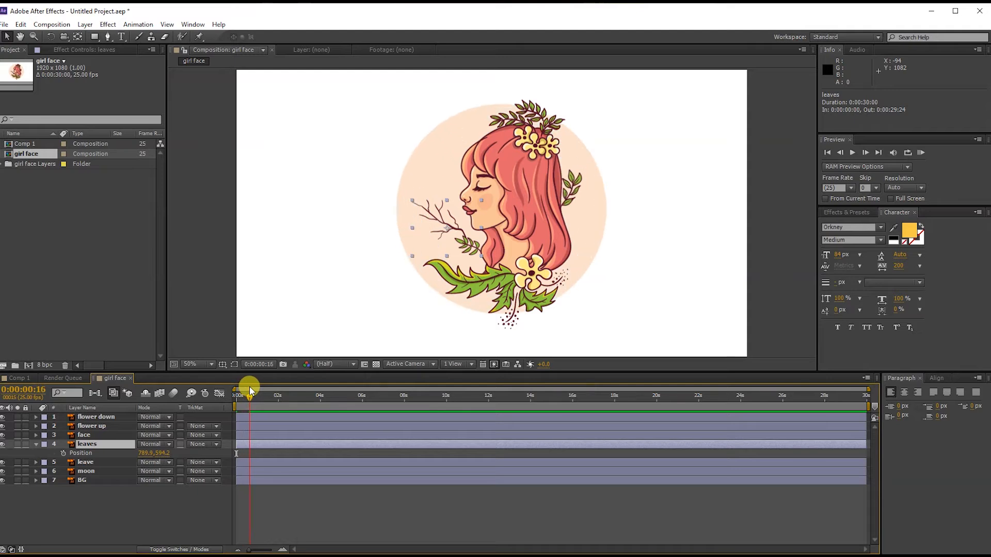
drag(257, 443, 268, 445)
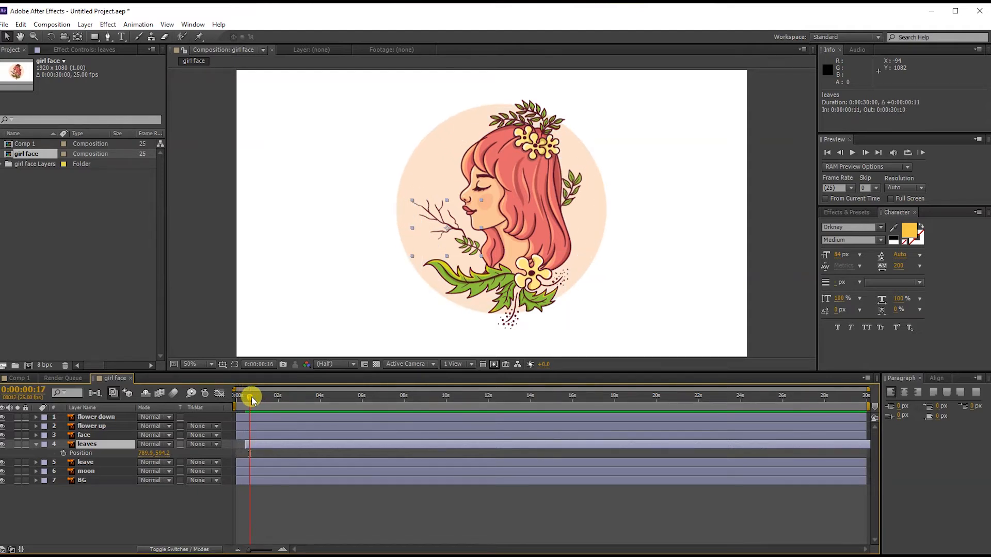
- Keyframe the leaves layer's Position at 0:00:01:02, set its X to 1006.9 at 0:00:00:11, and preview the motion from the beginning
drag(250, 399, 259, 397)
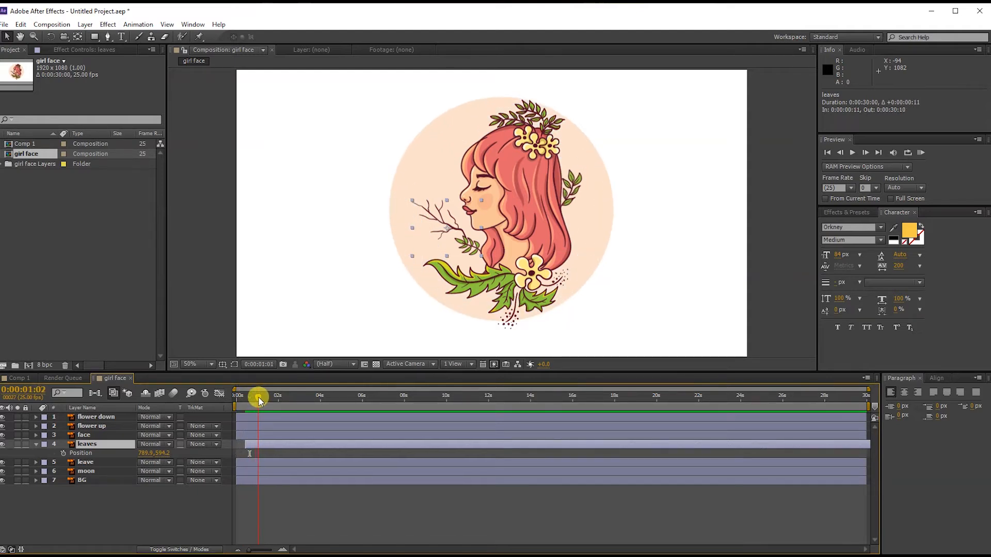
click(64, 454)
drag(246, 397, 245, 398)
drag(144, 455, 241, 435)
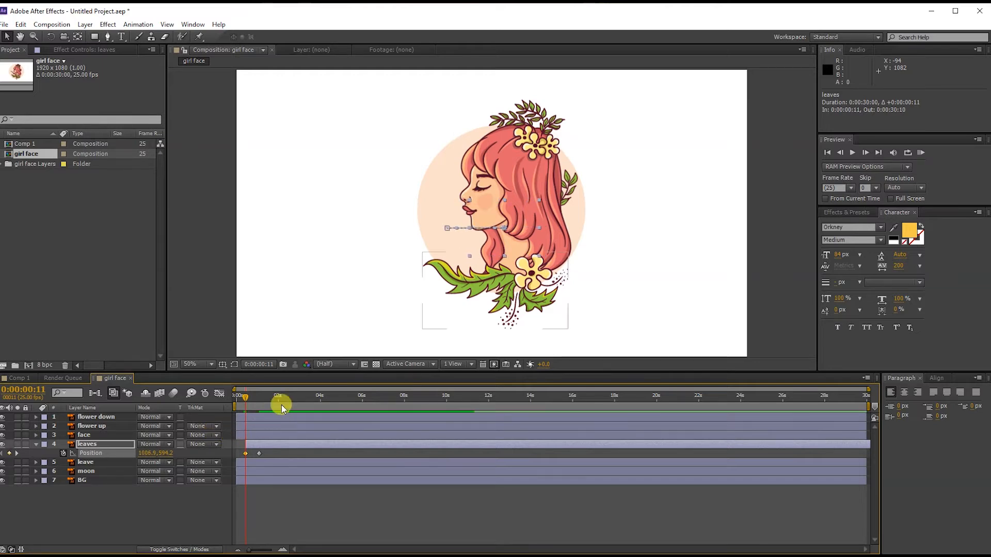
drag(246, 399, 230, 406)
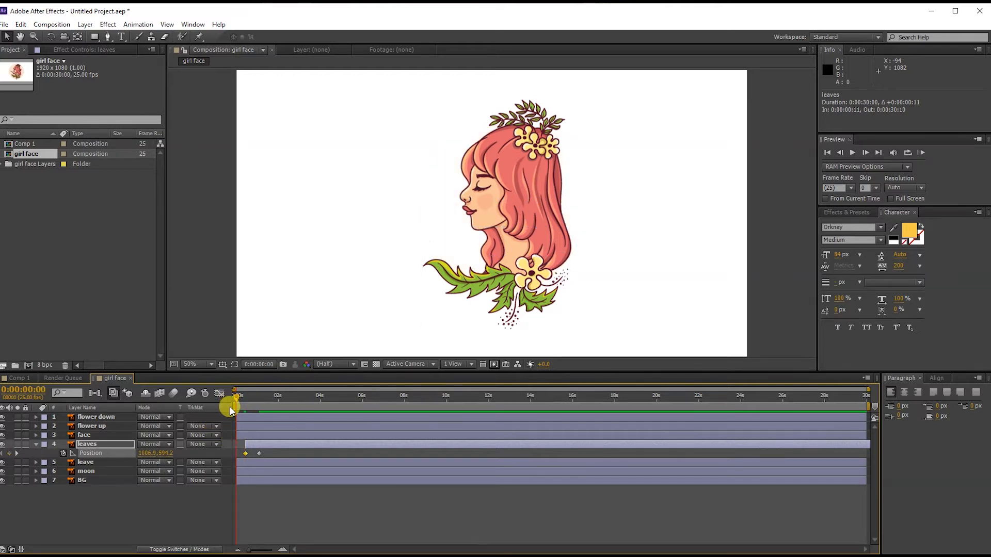
key(space)
drag(233, 410, 287, 397)
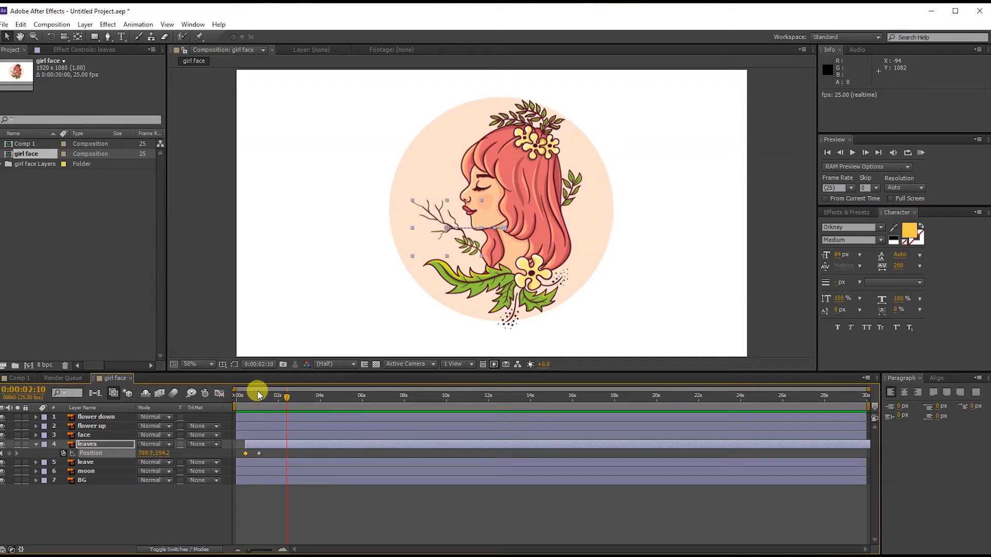
- Adjust the leaves layer's starting Position at 0:00:00:11 to about 1053.9, 666.2 so the branch emerges diagonally from behind the face
click(249, 395)
click(233, 397)
mouse_move(233, 397)
mouse_down()
mouse_move(268, 393)
mouse_move(238, 394)
mouse_move(260, 397)
mouse_move(246, 392)
mouse_up()
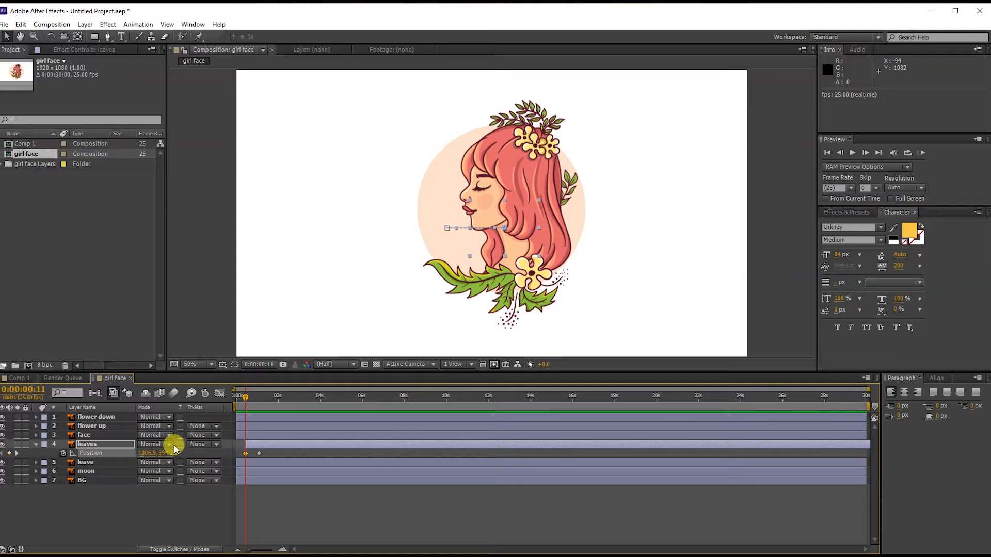
drag(167, 454, 210, 436)
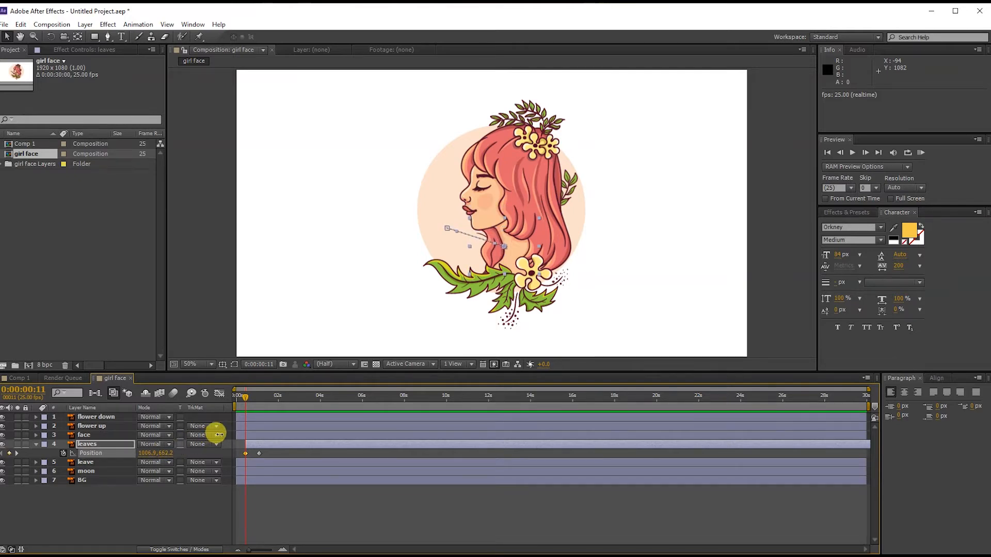
drag(221, 442, 263, 396)
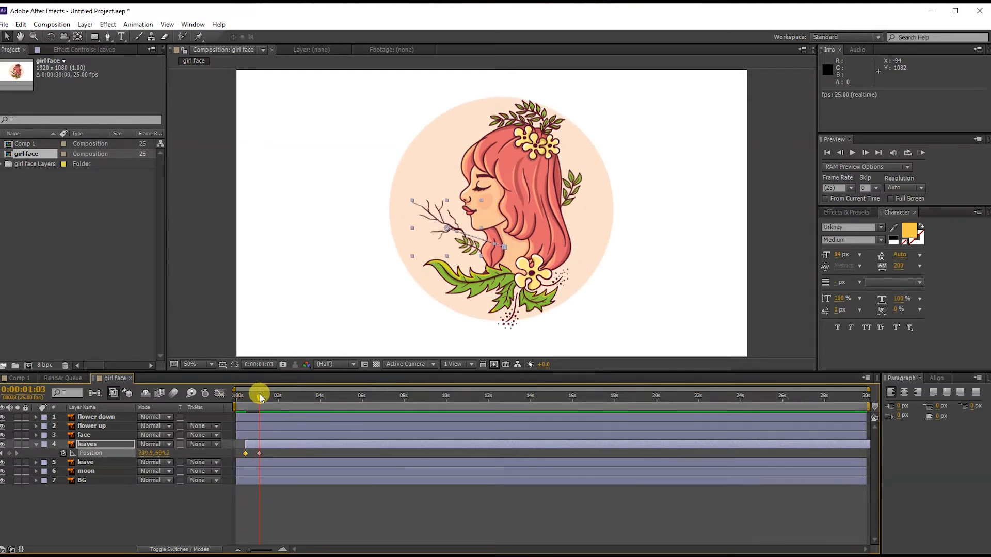
drag(261, 395, 247, 395)
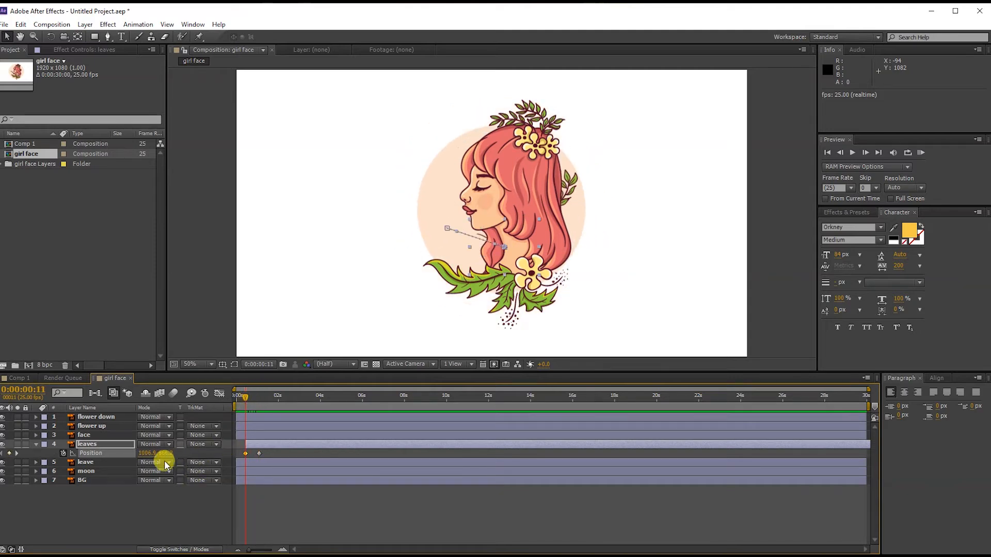
drag(138, 453, 169, 452)
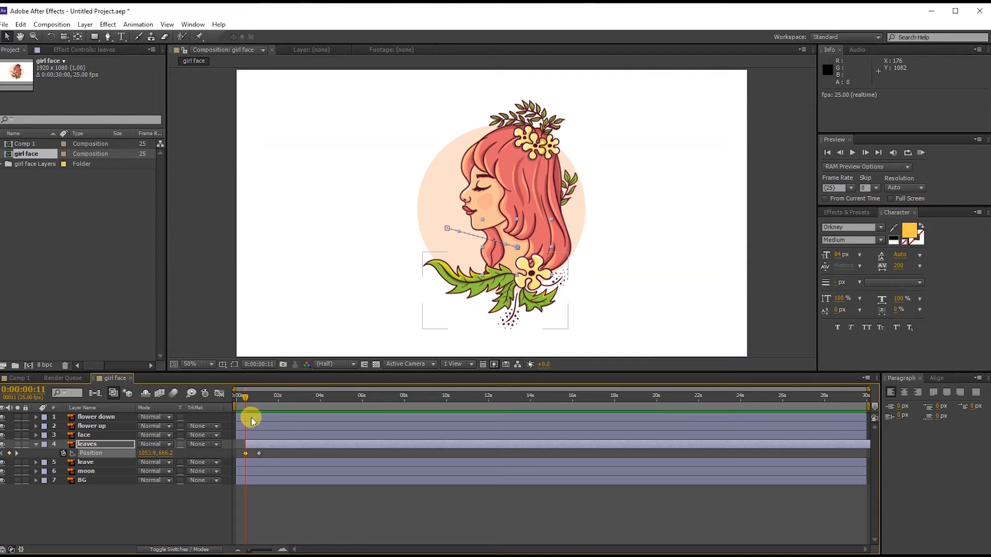
- Apply Easy Ease to both of the leaves layer's Position keyframes and play the animation from the beginning
drag(273, 454, 232, 457)
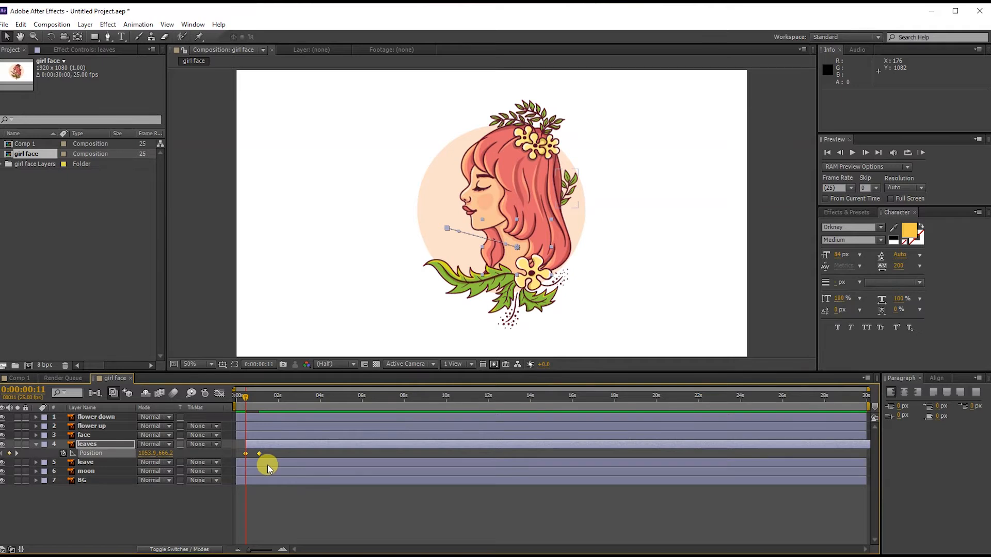
right_click(260, 455)
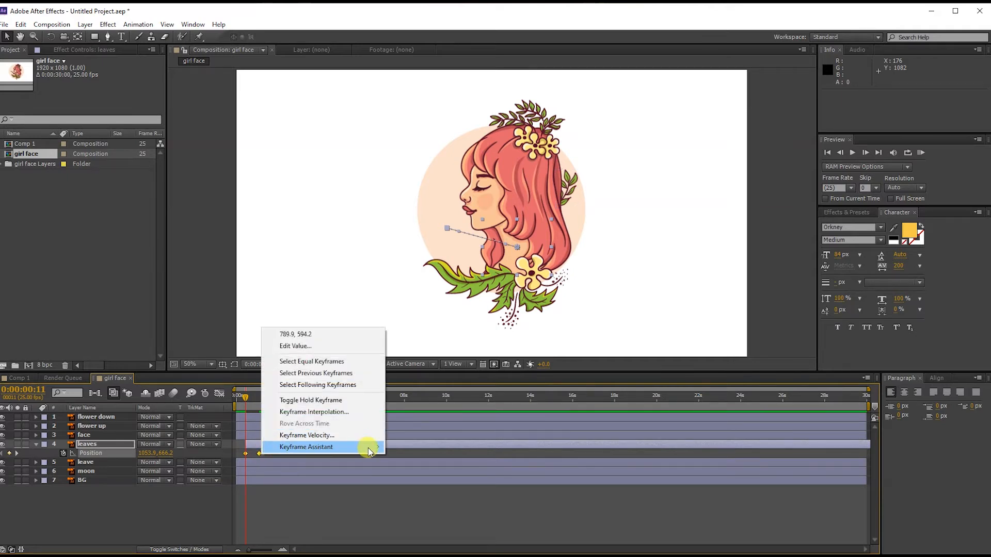
mouse_move(369, 448)
click(417, 470)
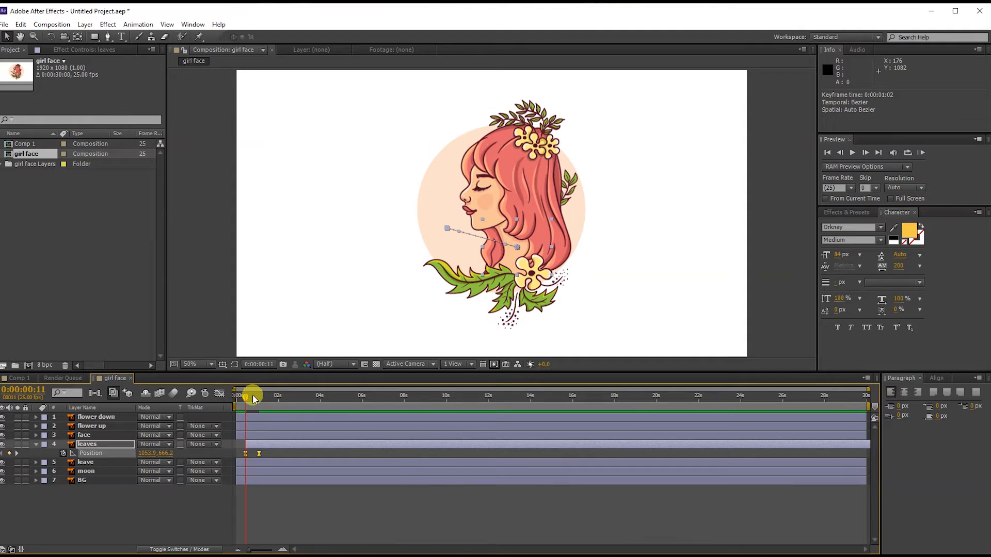
drag(249, 396, 218, 398)
key(space)
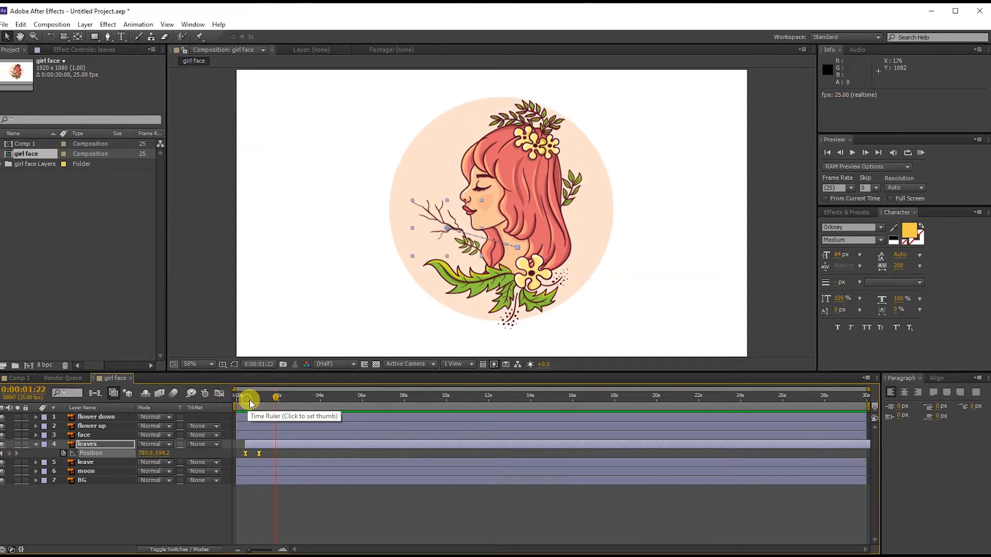
key(space)
key(space)
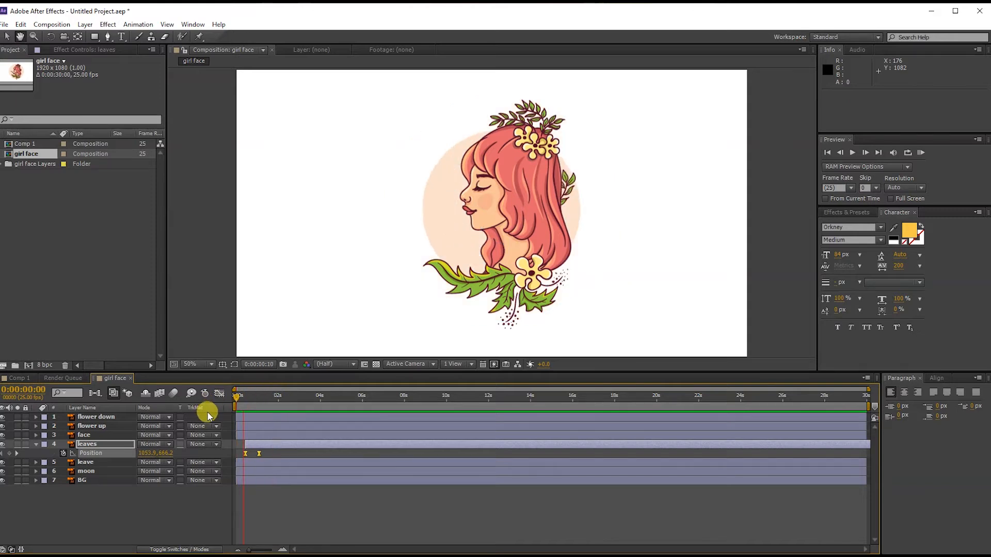
- Reveal the flower up layer's Position, try raising the flowers to Y -41.5, and undo the move
click(95, 426)
key(p)
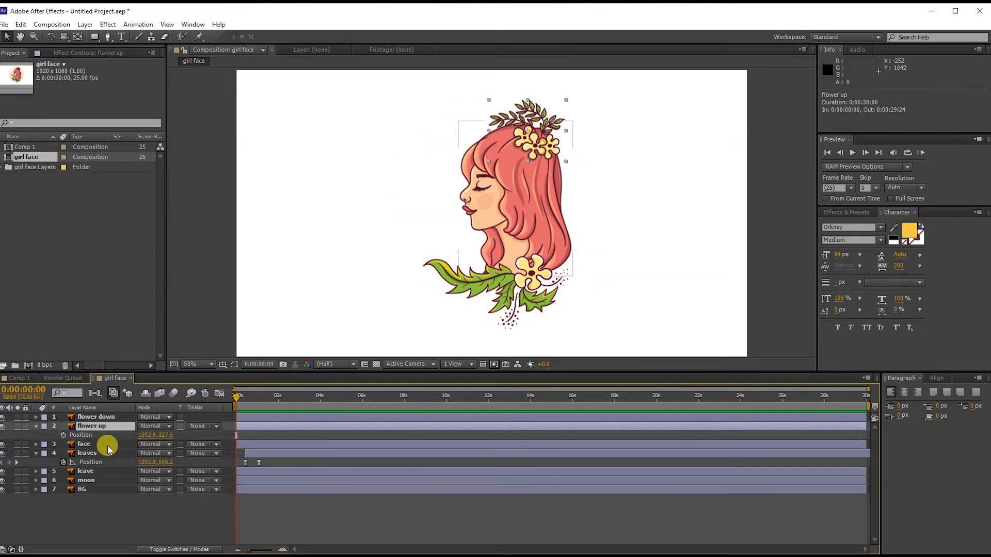
drag(166, 439, 59, 408)
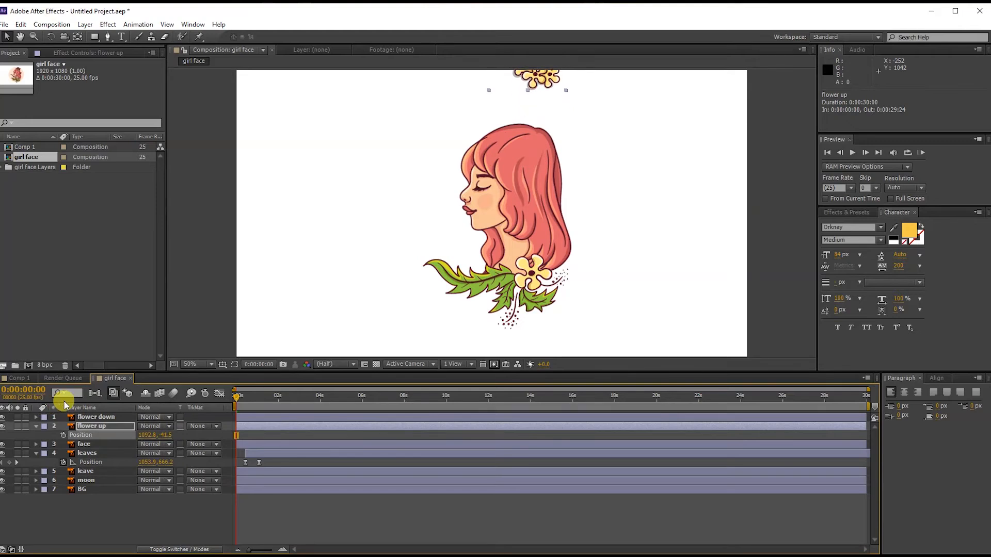
key(ctrl+z)
- Keyframe the flower up layer's Position at 0:00:00:18, and set its Y to -141.5 at 0:00:00:00 above the frame
drag(239, 400, 253, 401)
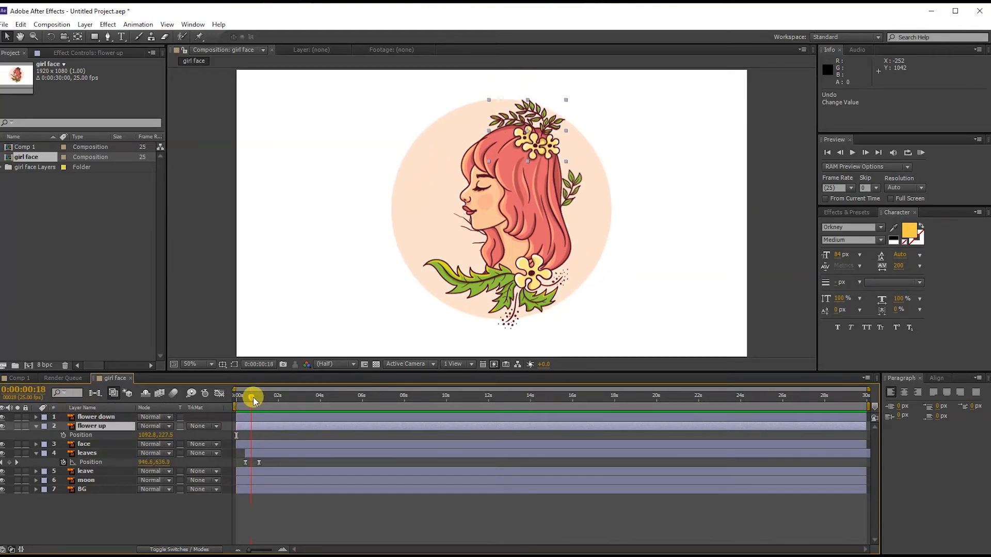
click(64, 436)
drag(250, 397, 210, 398)
mouse_move(167, 435)
mouse_down()
mouse_move(146, 447)
mouse_move(163, 438)
mouse_move(132, 432)
mouse_move(171, 445)
mouse_move(161, 433)
mouse_move(159, 445)
mouse_up()
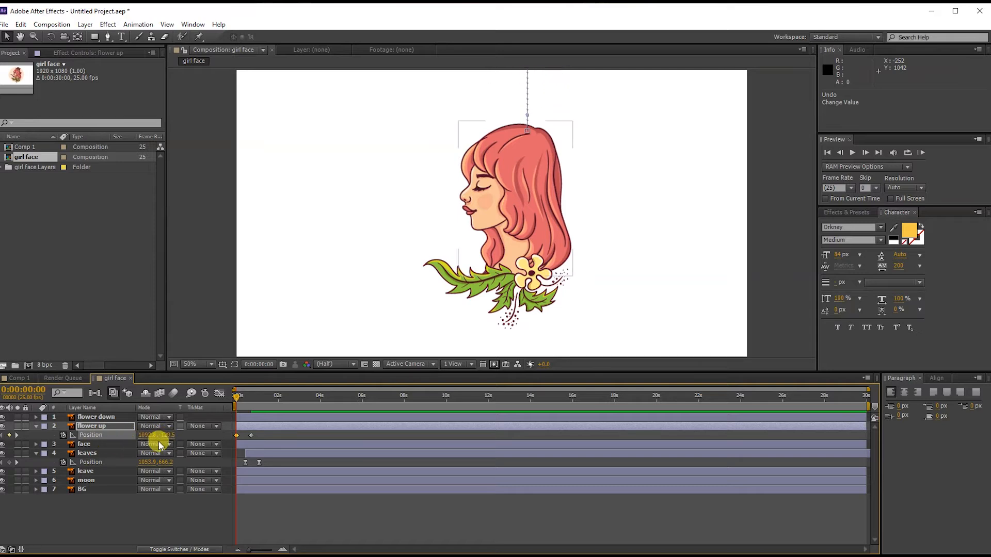
- Apply Easy Ease to both of the flower up layer's Position keyframes
right_click(251, 435)
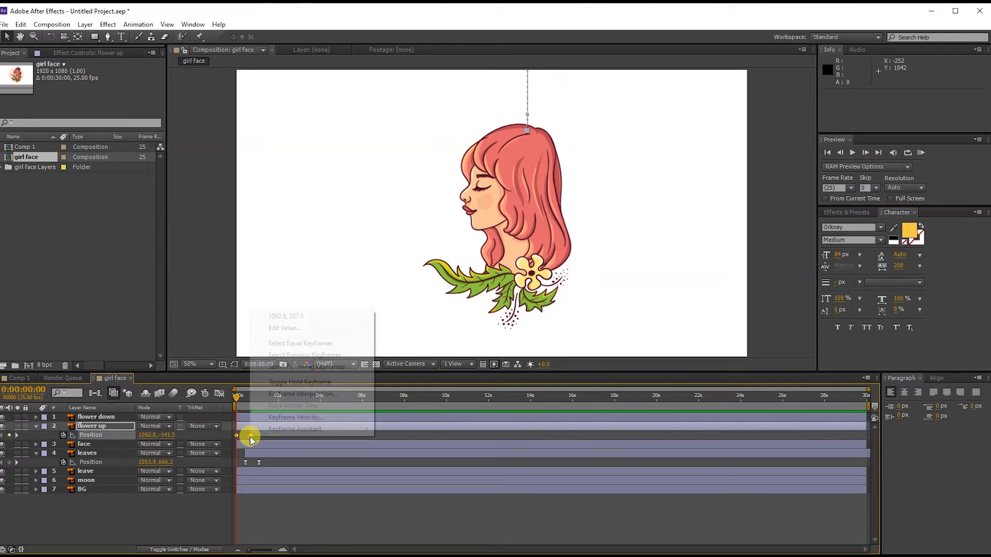
mouse_move(362, 435)
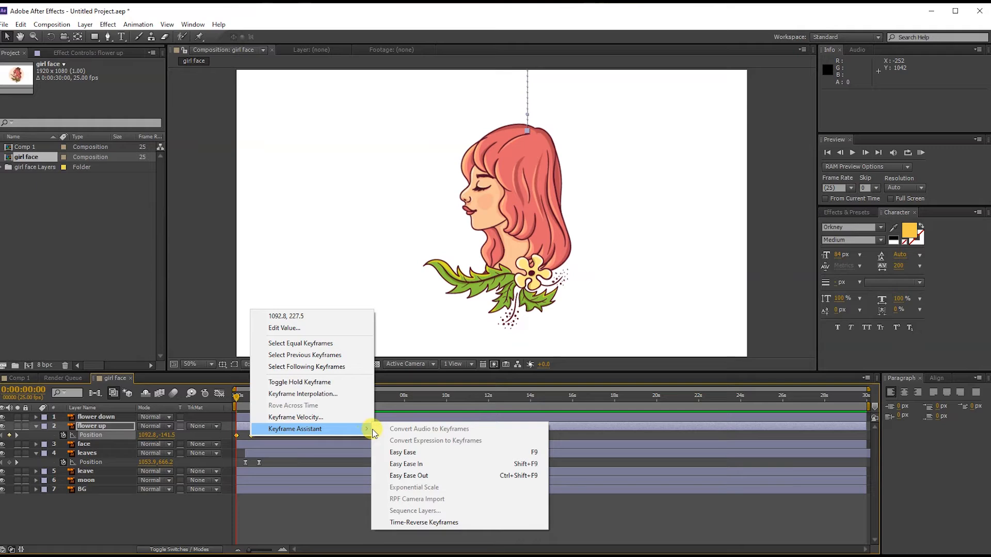
click(421, 453)
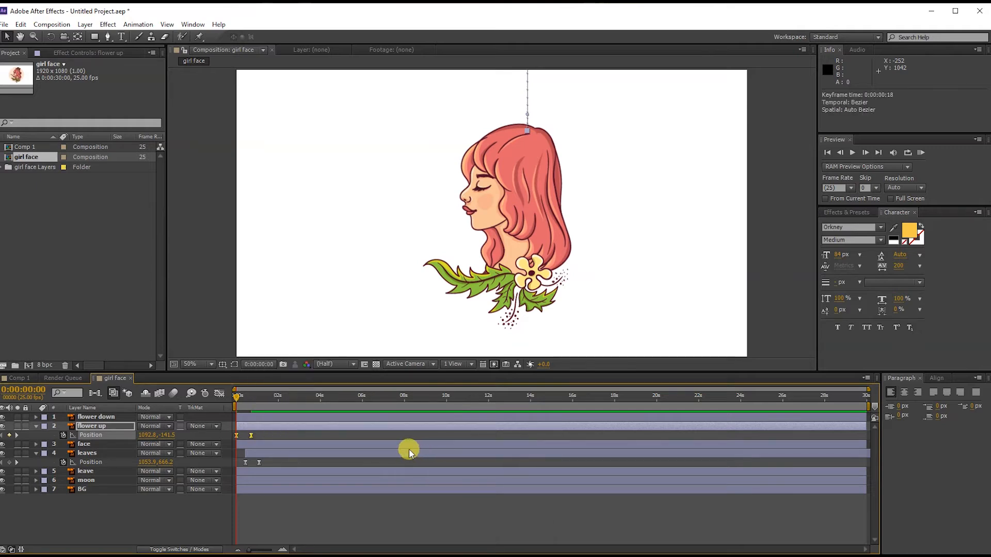
- Play the animation from the beginning several times to check the timing of the flower up layer's entrance
key(space)
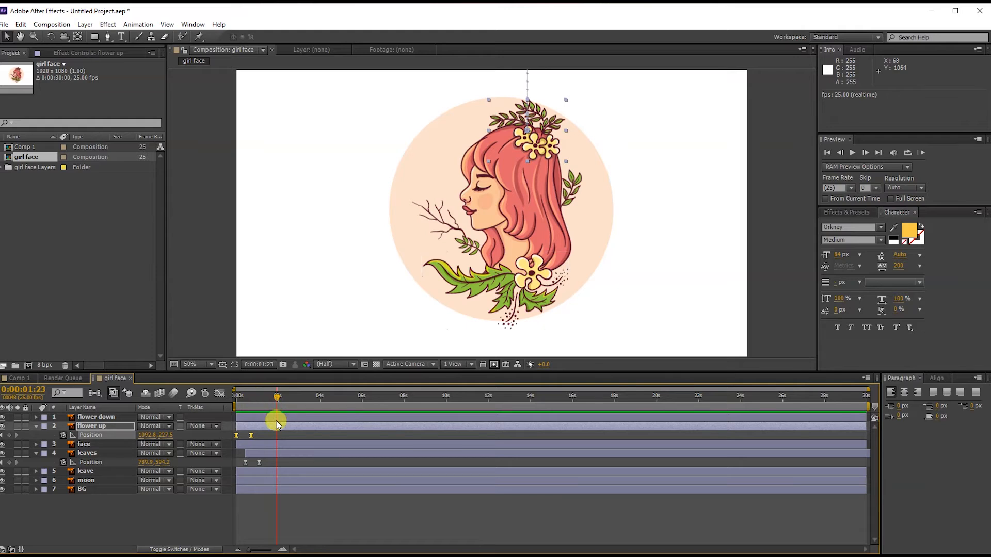
click(277, 418)
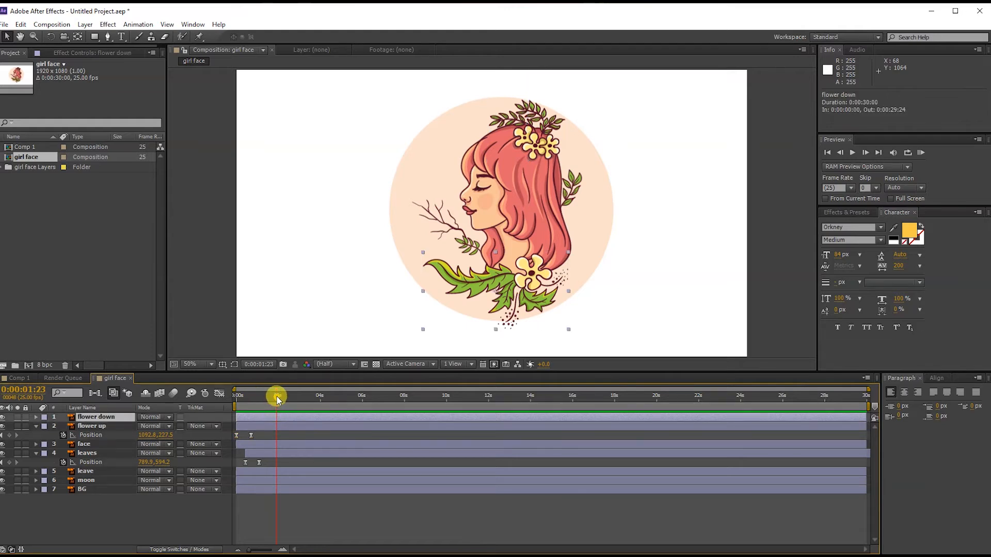
key(Home)
key(space)
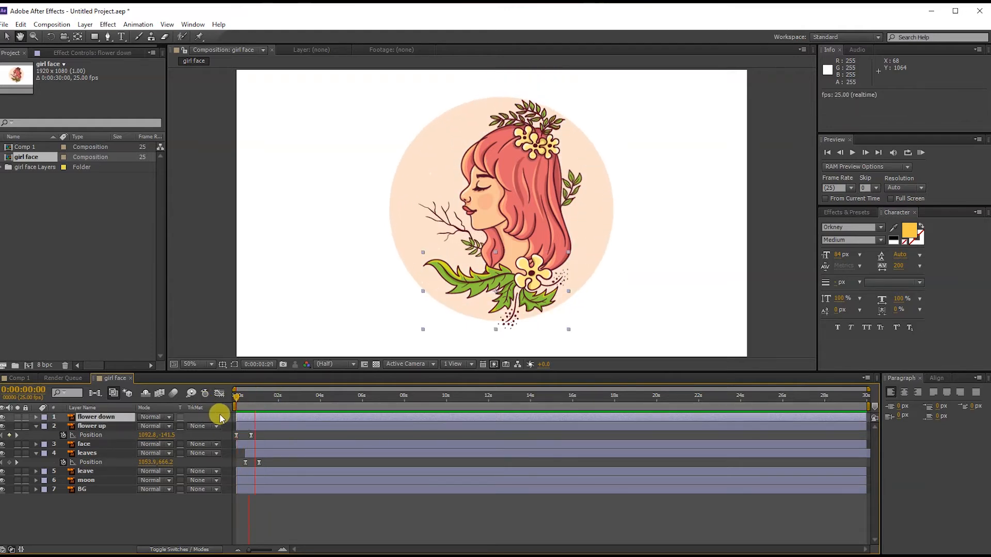
key(space)
drag(282, 398, 202, 420)
key(space)
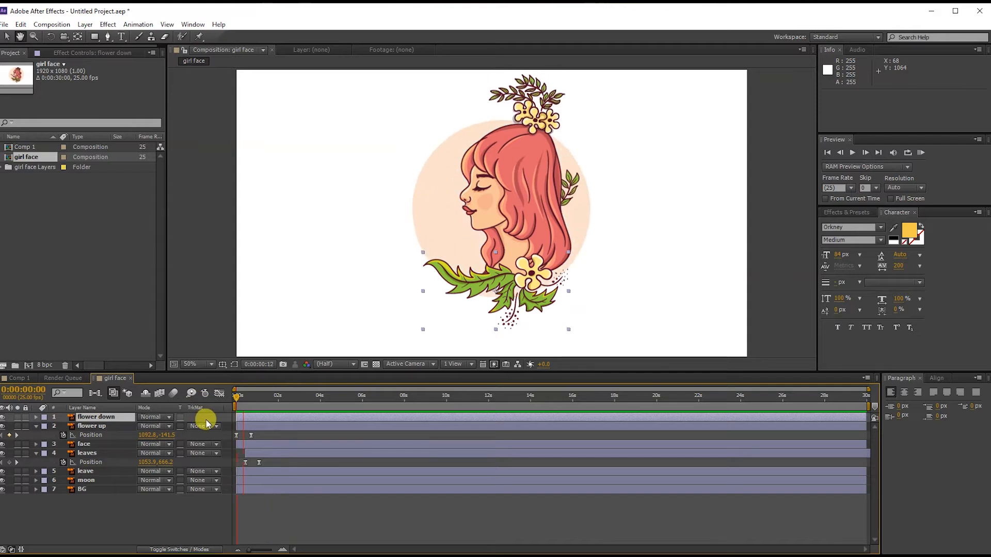
key(space)
drag(280, 399, 212, 397)
key(space)
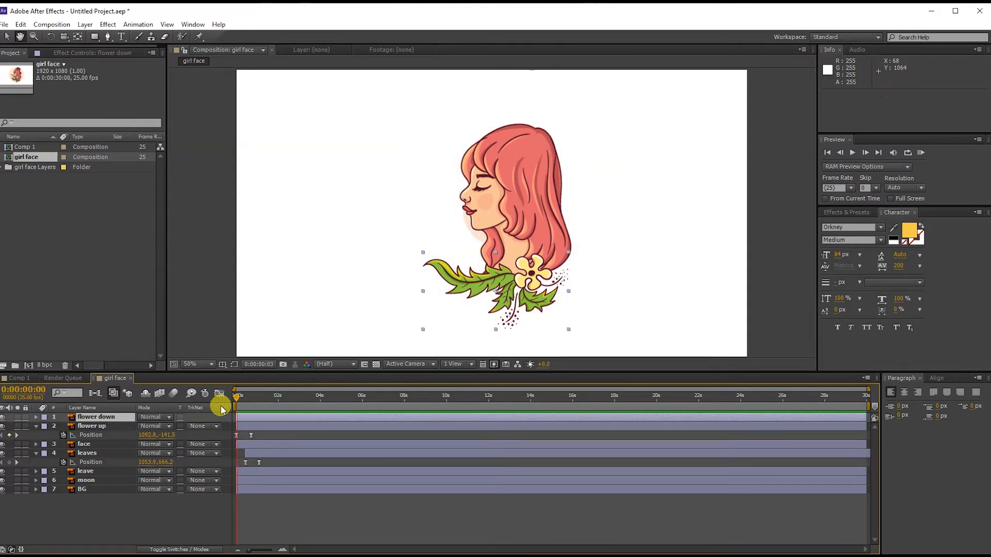
key(space)
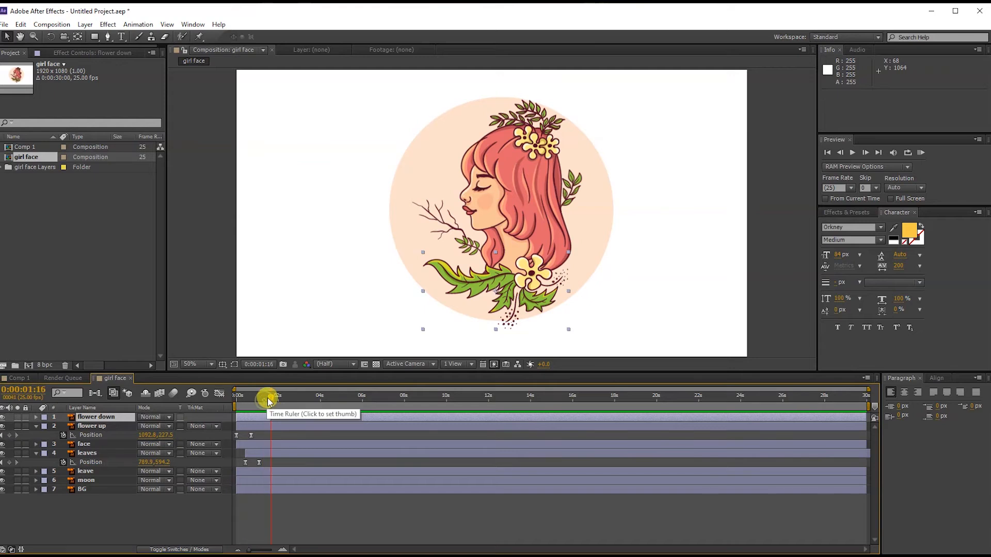
drag(268, 398, 210, 397)
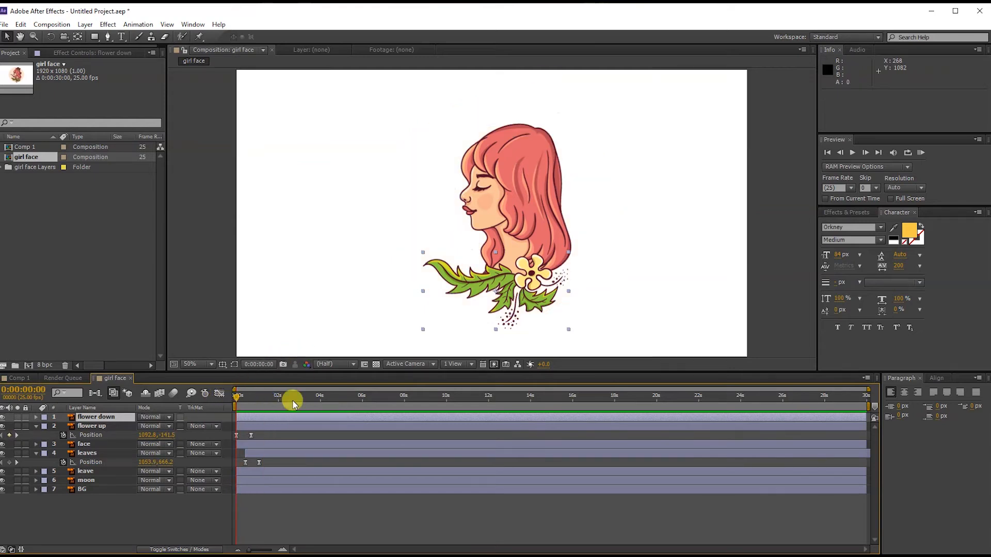
- Collapse the keyframed properties of the flower up and leaves layers
click(99, 426)
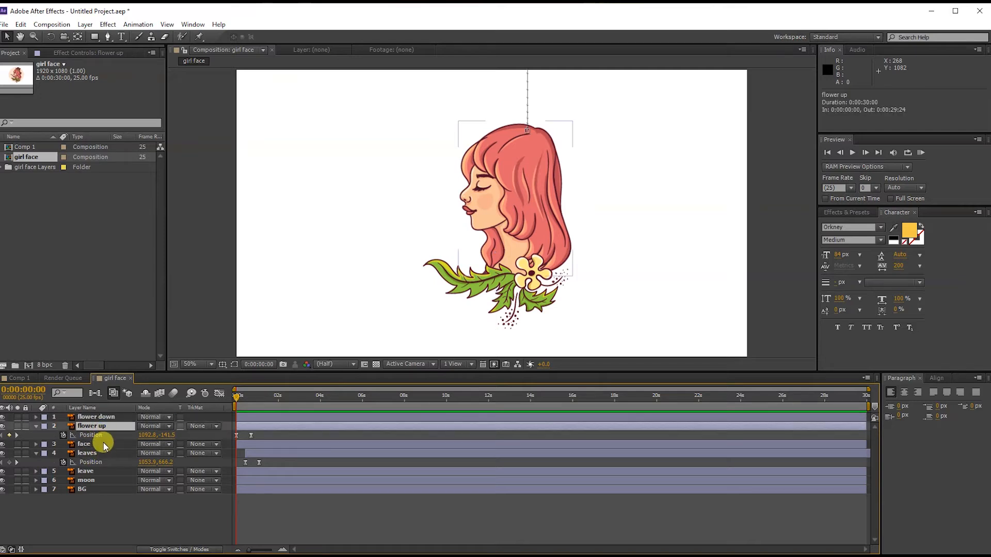
key(u)
click(102, 444)
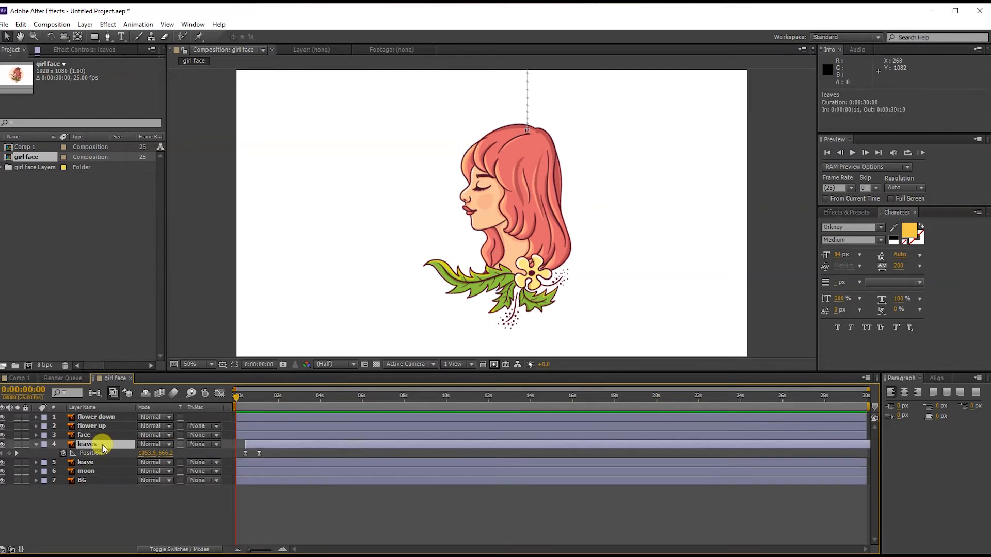
key(u)
- Reveal the flower down layer's Scale and move its anchor point to the centre of the yellow flower
click(103, 417)
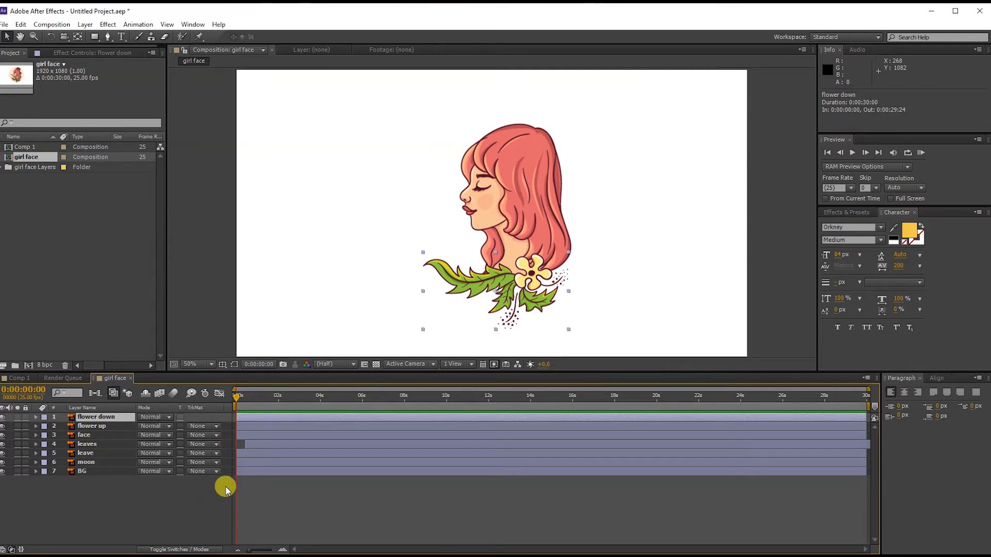
click(36, 417)
click(45, 427)
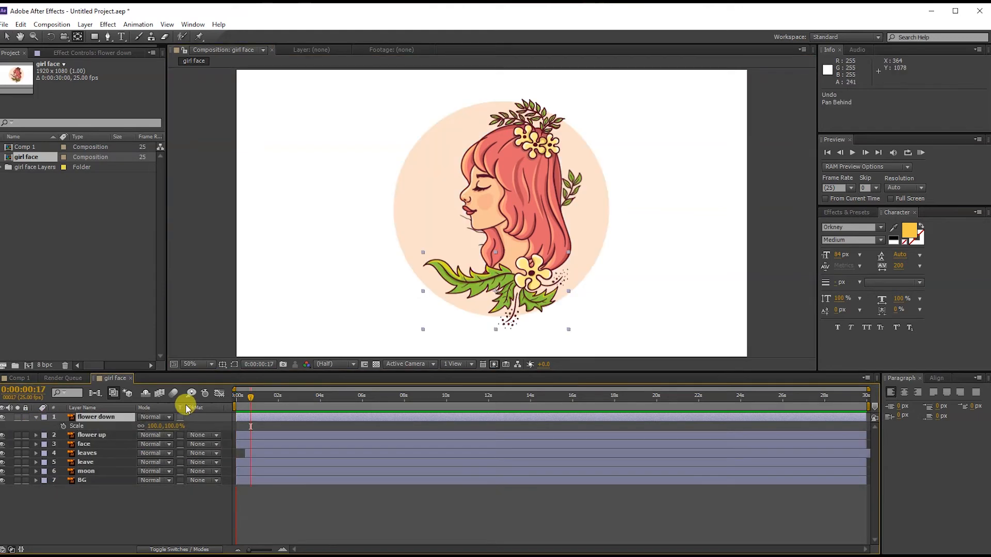
click(514, 290)
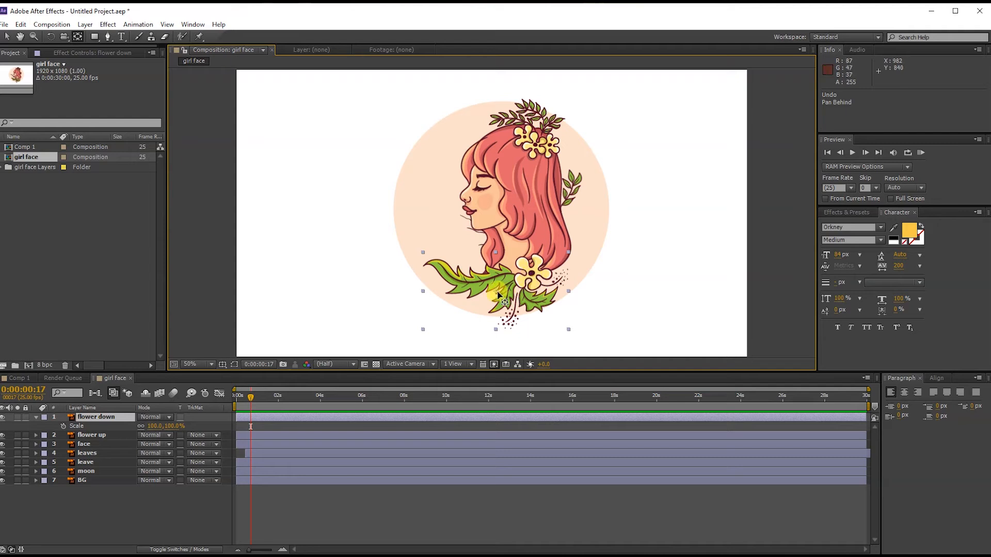
drag(497, 293, 532, 272)
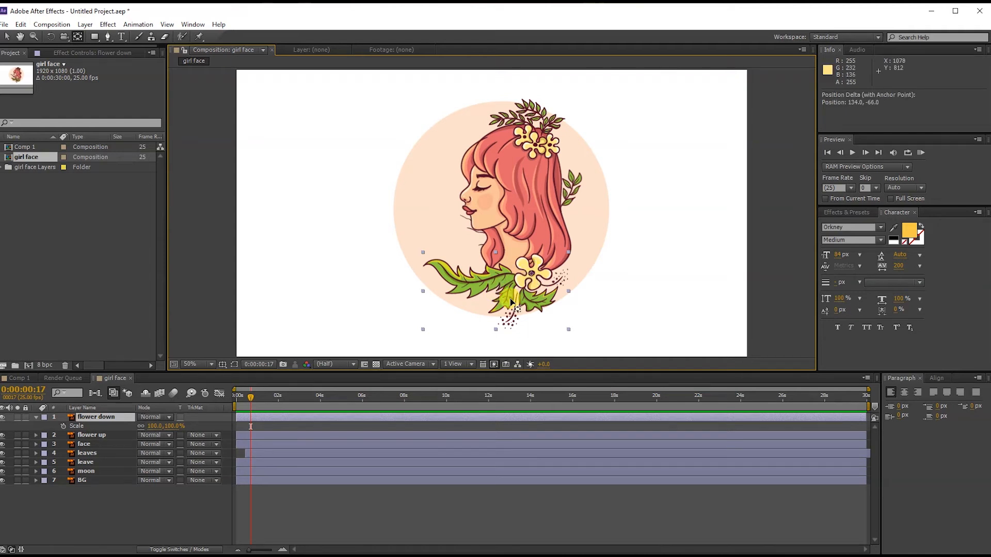
- Keyframe the flower down layer's Scale at 100% at 0:00:00:17, and set it to 24% at 0:00:00:00
mouse_move(169, 425)
mouse_down()
mouse_move(131, 422)
mouse_move(171, 419)
mouse_up()
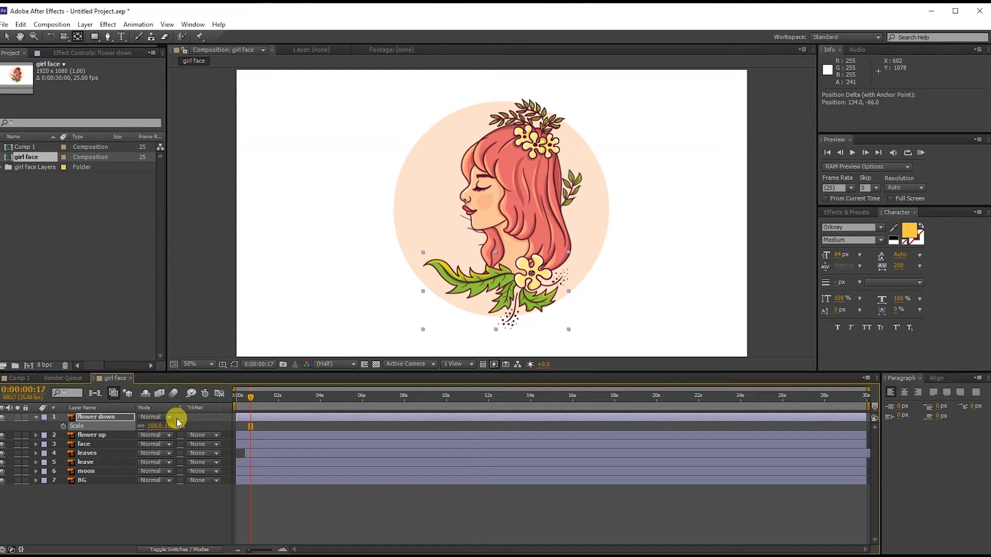
key(ctrl+z)
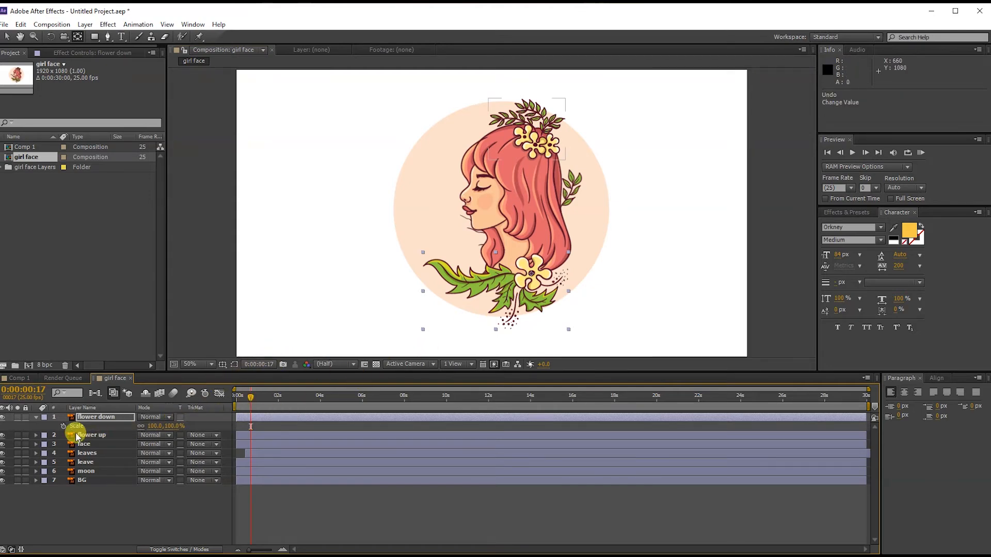
click(63, 426)
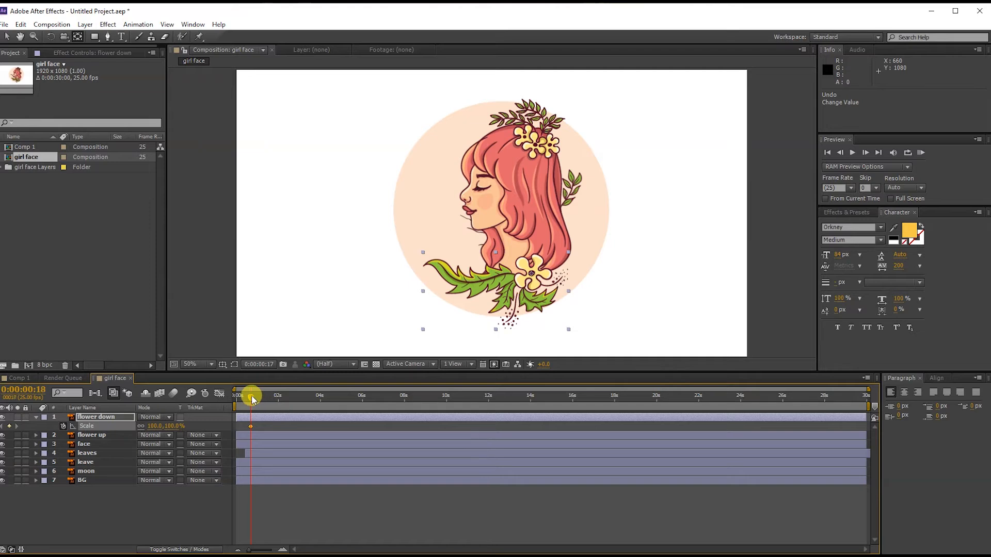
drag(252, 398, 236, 397)
drag(157, 426, 132, 427)
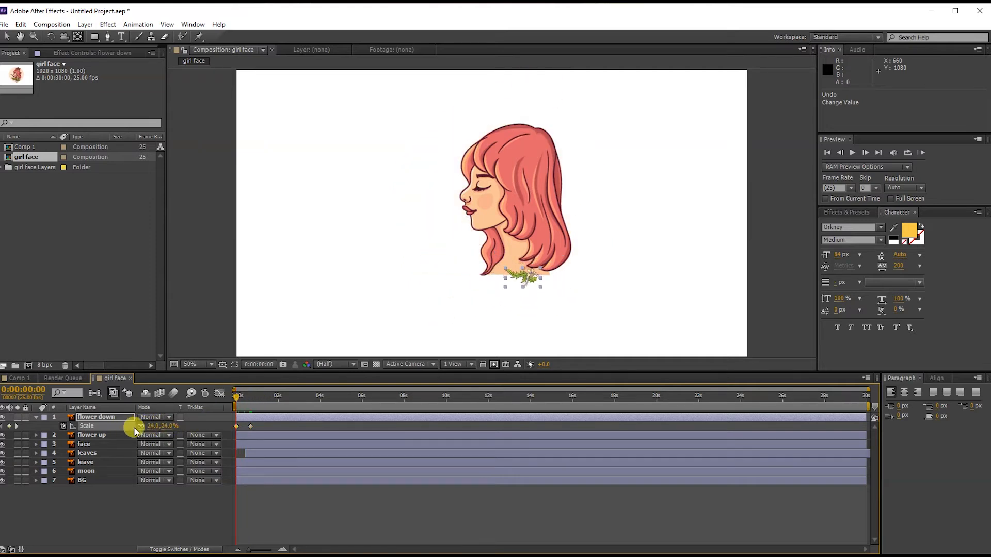
- Apply Easy Ease to both of the flower down layer's Scale keyframes
drag(260, 423, 230, 436)
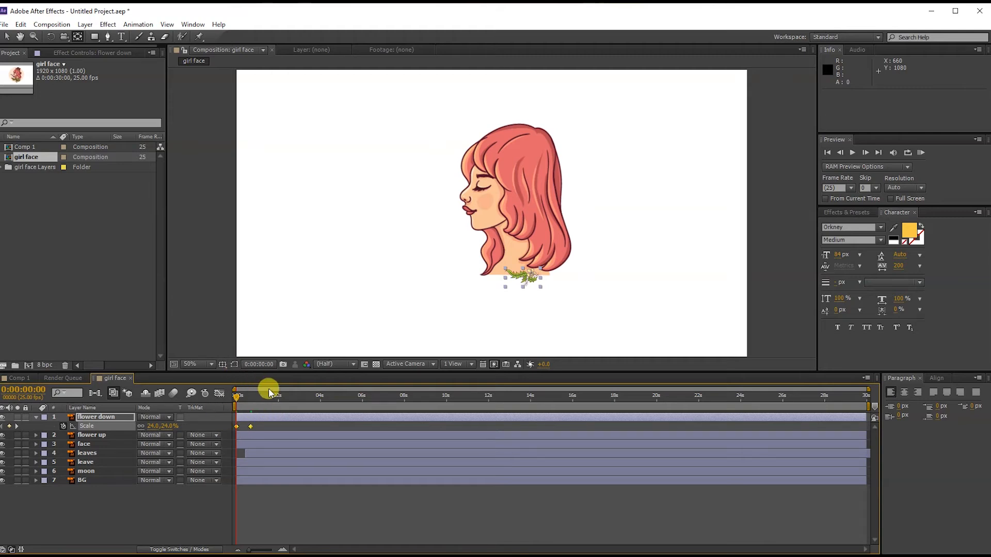
right_click(248, 427)
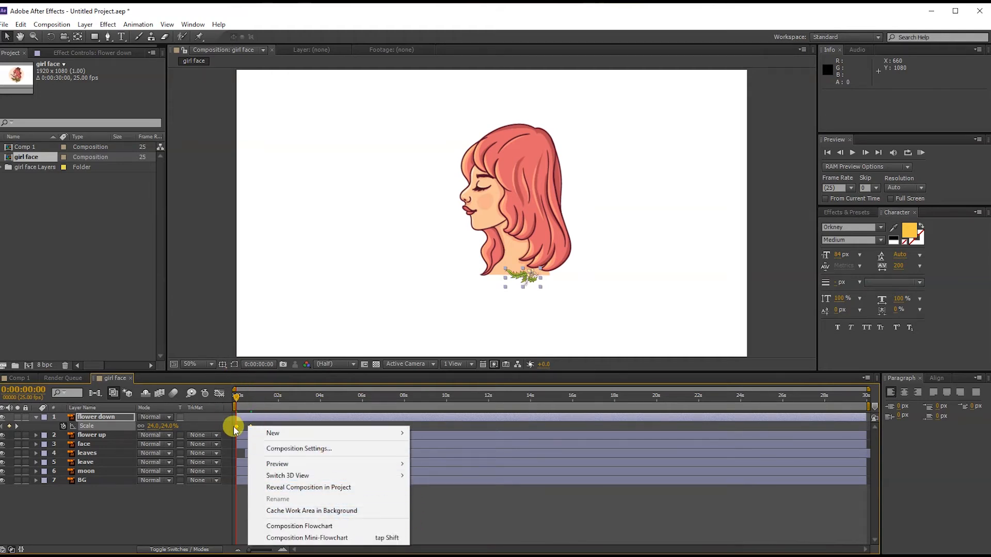
click(237, 429)
click(251, 427)
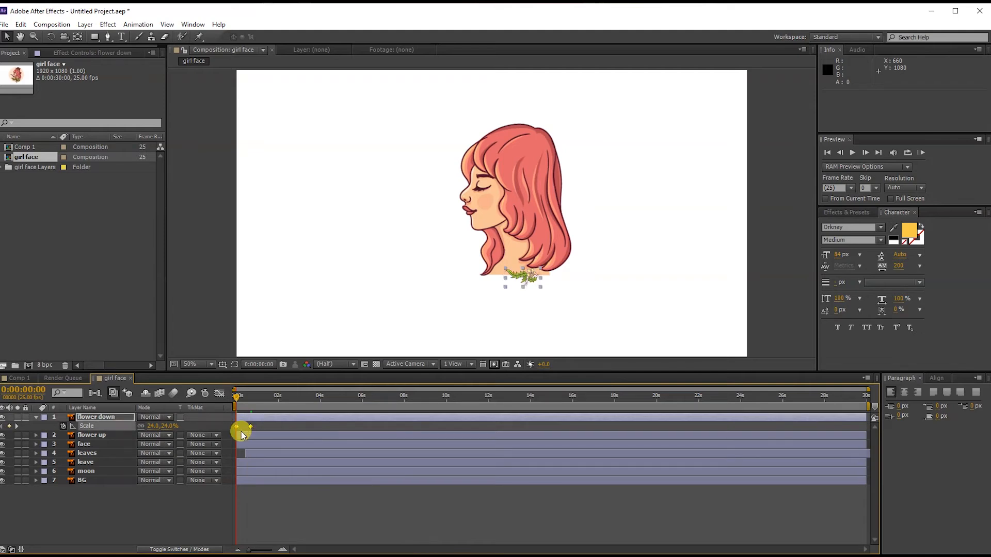
right_click(251, 427)
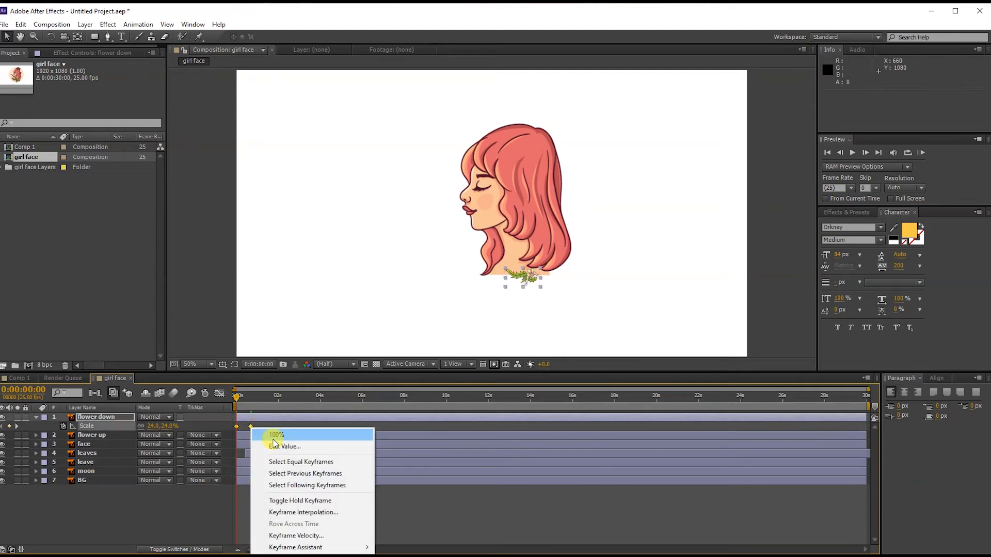
mouse_move(361, 547)
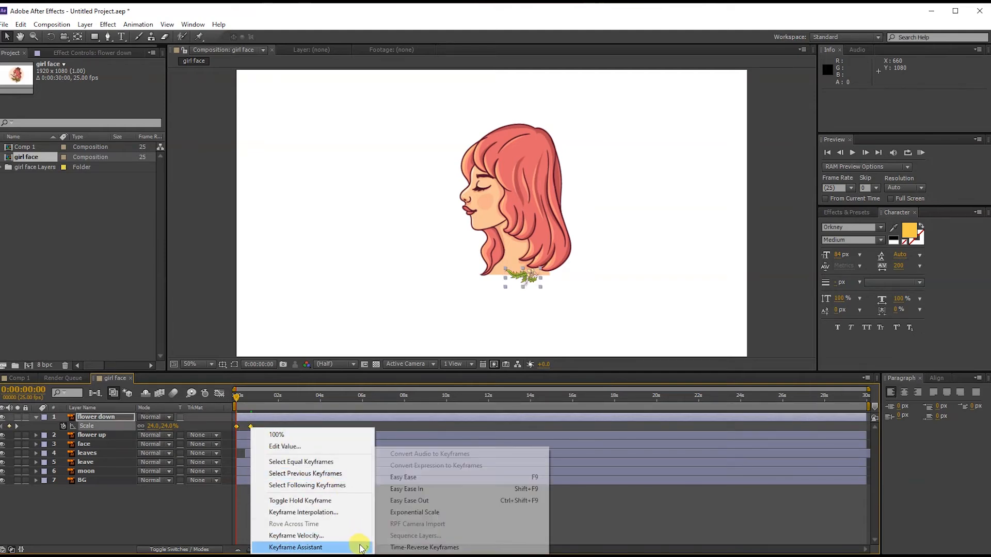
click(434, 478)
- Play the animation to check the flower down scaling, and return to the first frame
key(space)
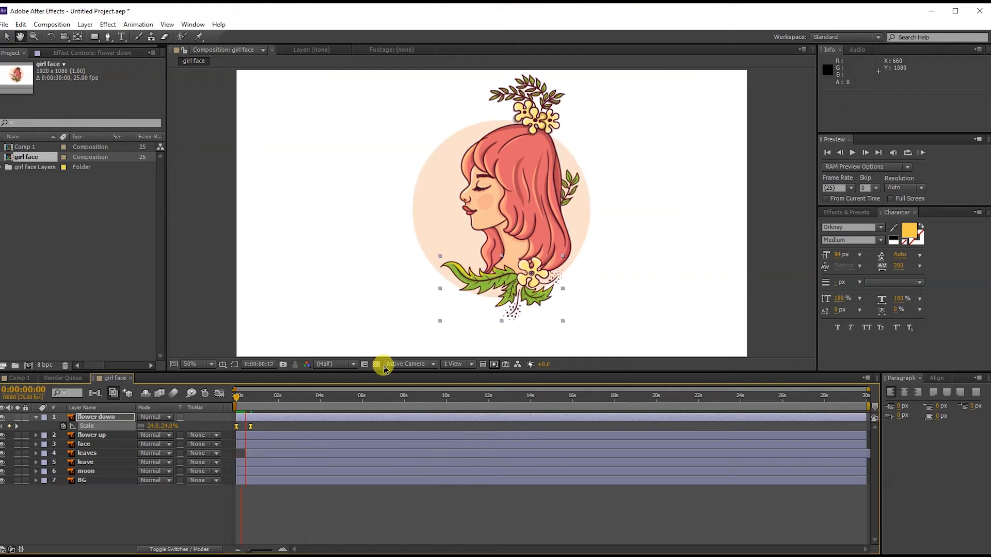
key(space)
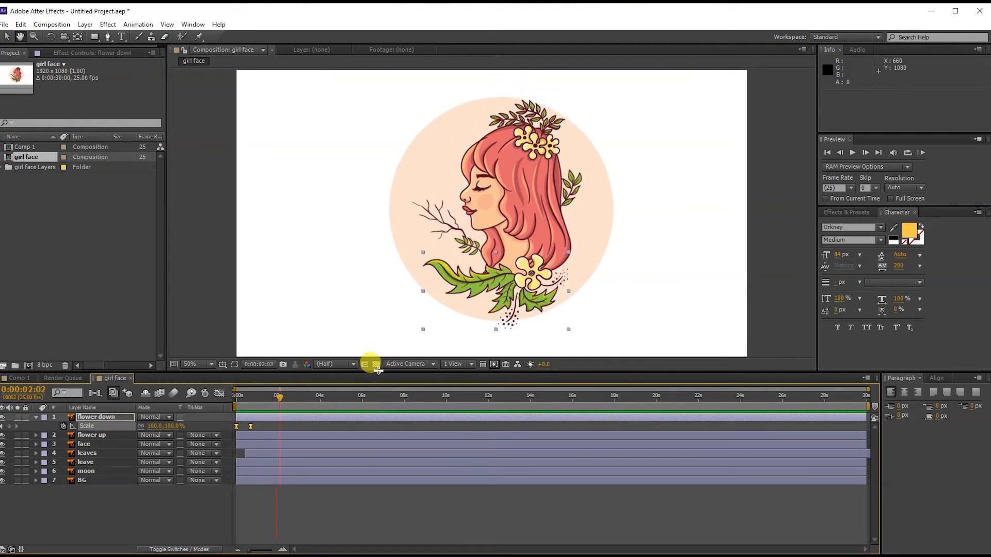
drag(303, 395, 225, 395)
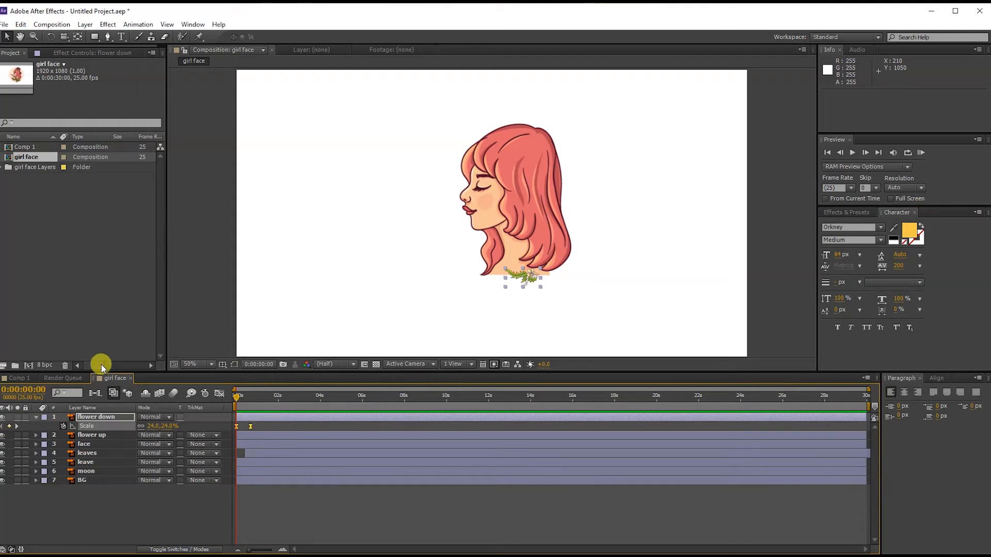
- Keyframe the flower down layer's Opacity at 100% a few frames in, and set it to 0% at 0:00:00:00
click(35, 418)
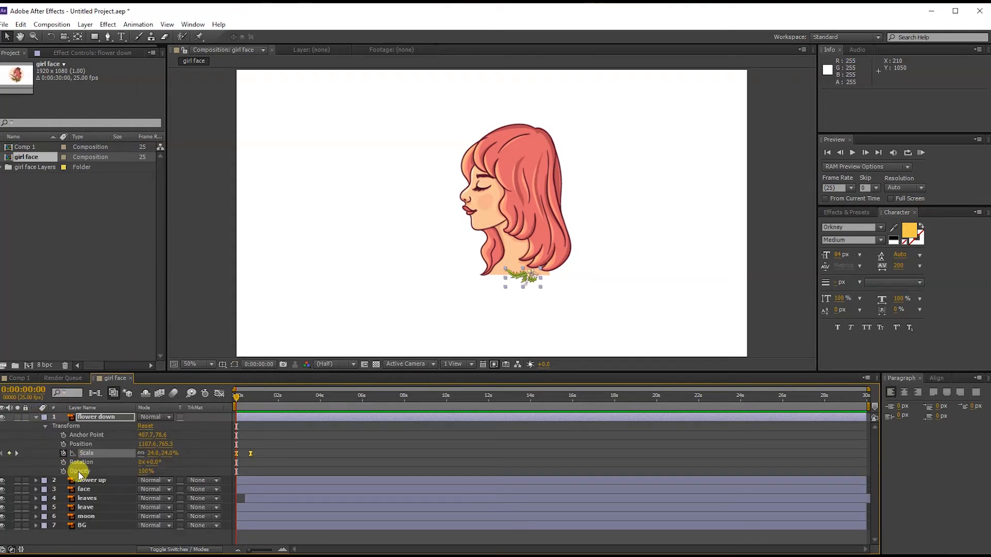
click(36, 418)
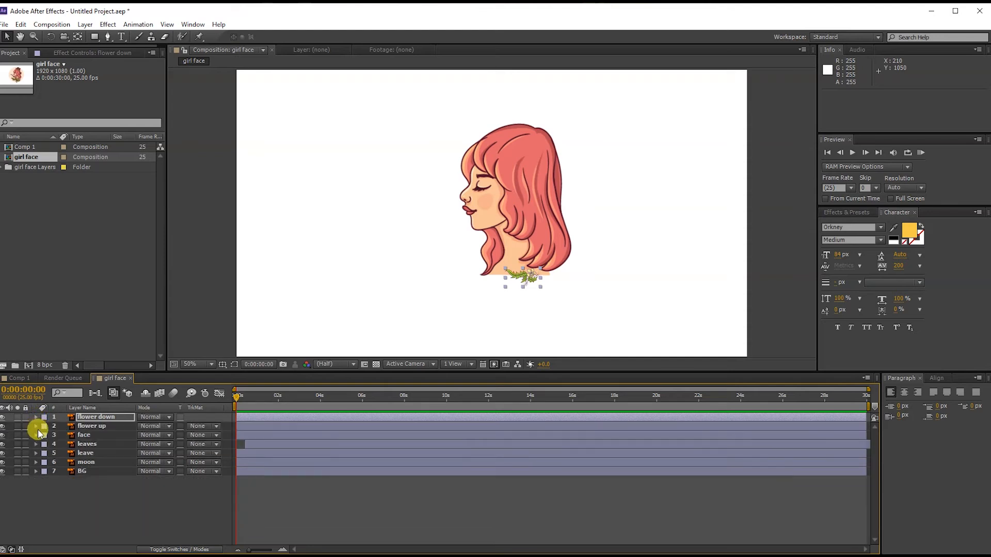
key(t)
click(244, 397)
drag(245, 398, 235, 395)
click(62, 427)
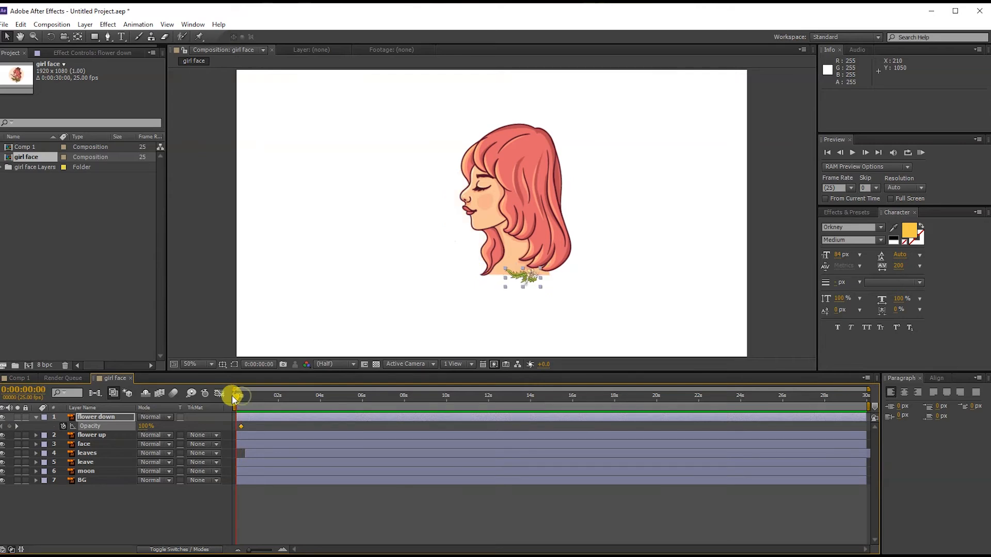
drag(143, 426, 77, 414)
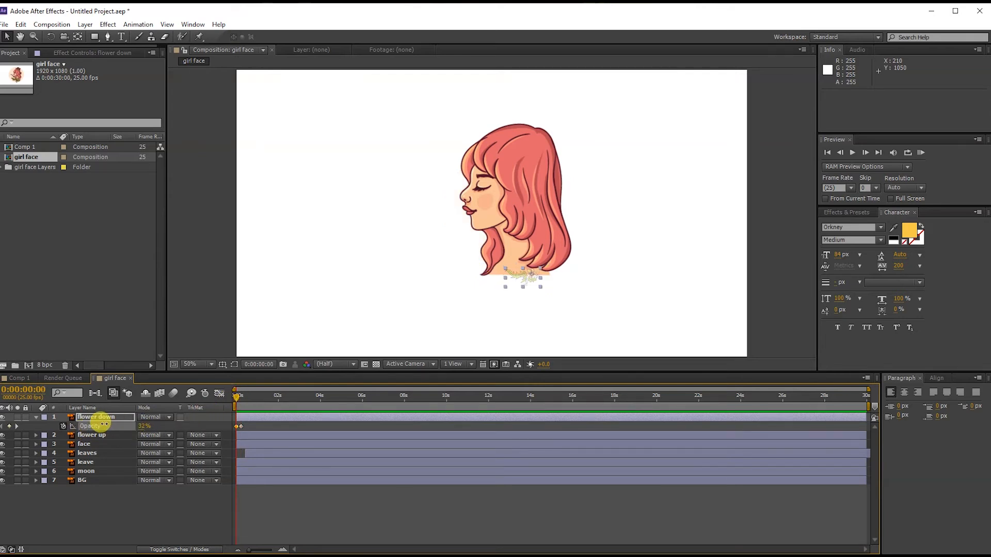
- Play the animation from the beginning twice to check the flower down layer's fade-in
mouse_move(238, 400)
mouse_down()
mouse_move(258, 395)
mouse_move(227, 397)
mouse_up()
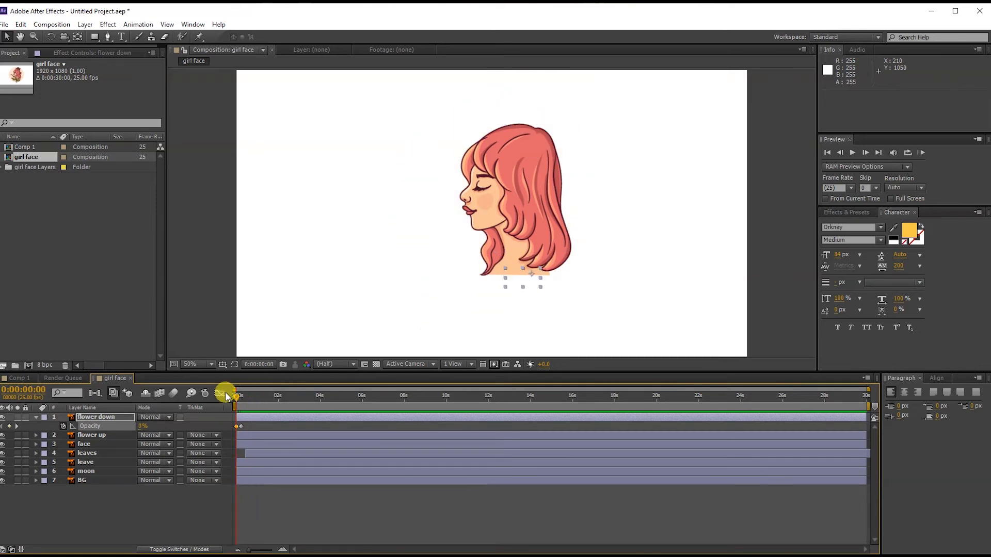
key(space)
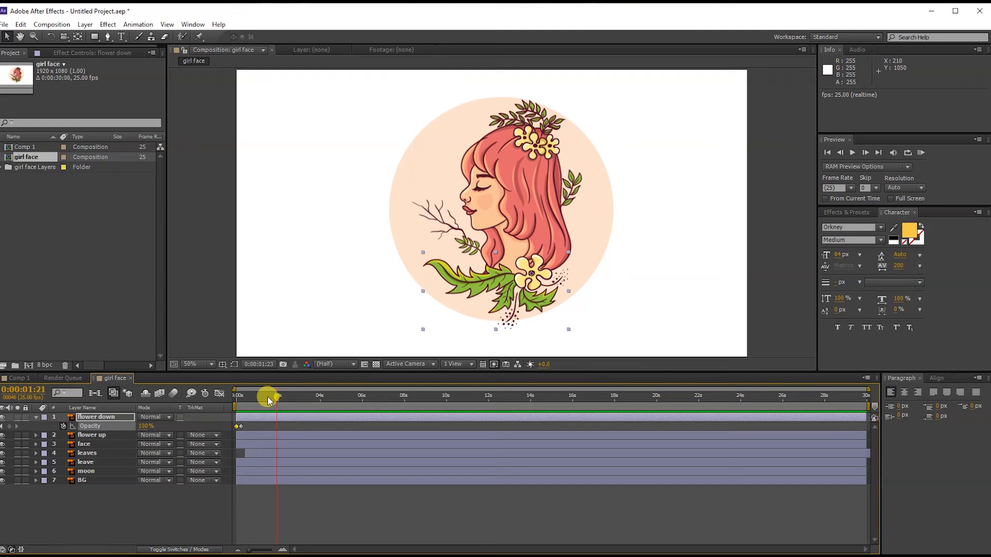
key(space)
mouse_move(240, 401)
mouse_down()
mouse_move(265, 396)
mouse_move(225, 397)
mouse_up()
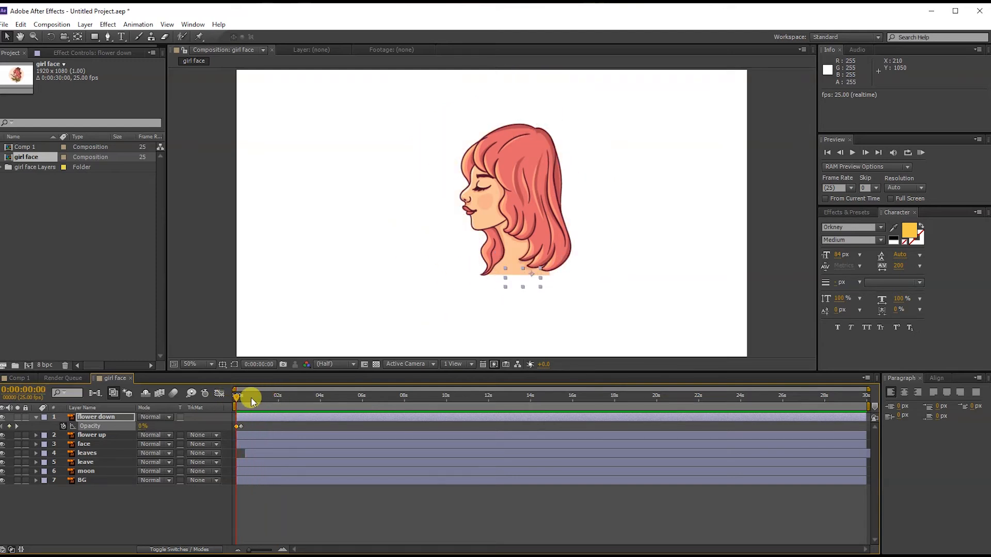
key(space)
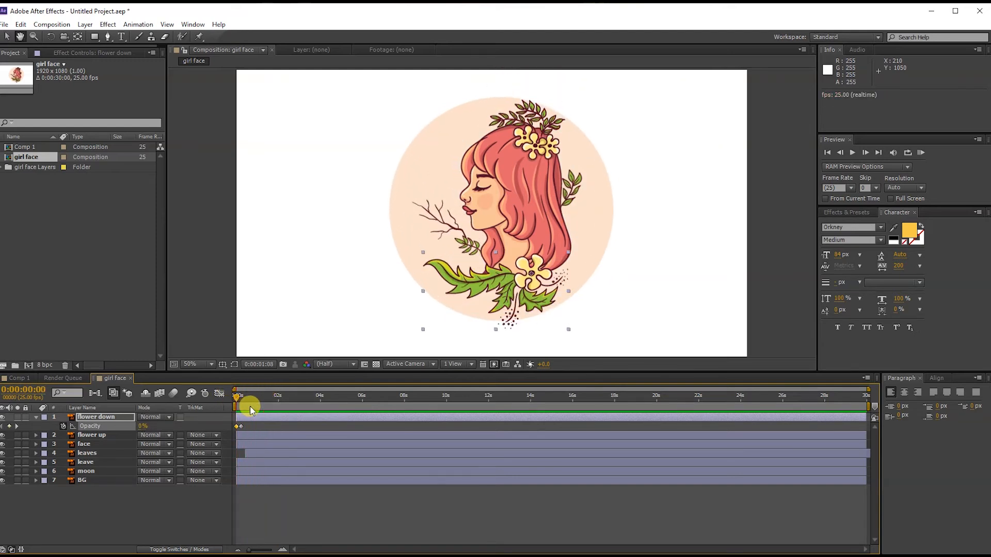
- Keyframe the face layer's Opacity at 100% at 0:00:00:03 and 1% at 0:00:00:00, and preview the fade-in
click(85, 444)
drag(311, 397, 225, 395)
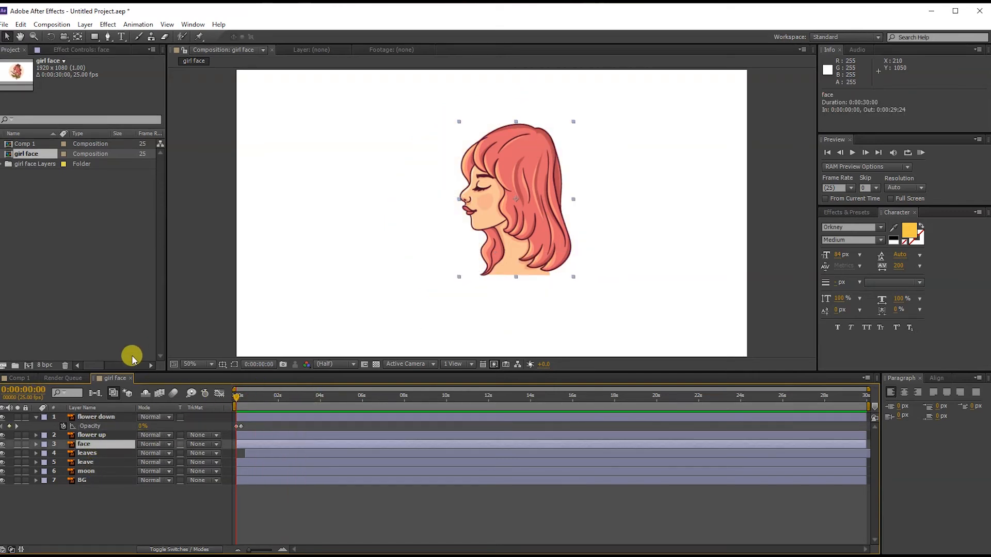
key(t)
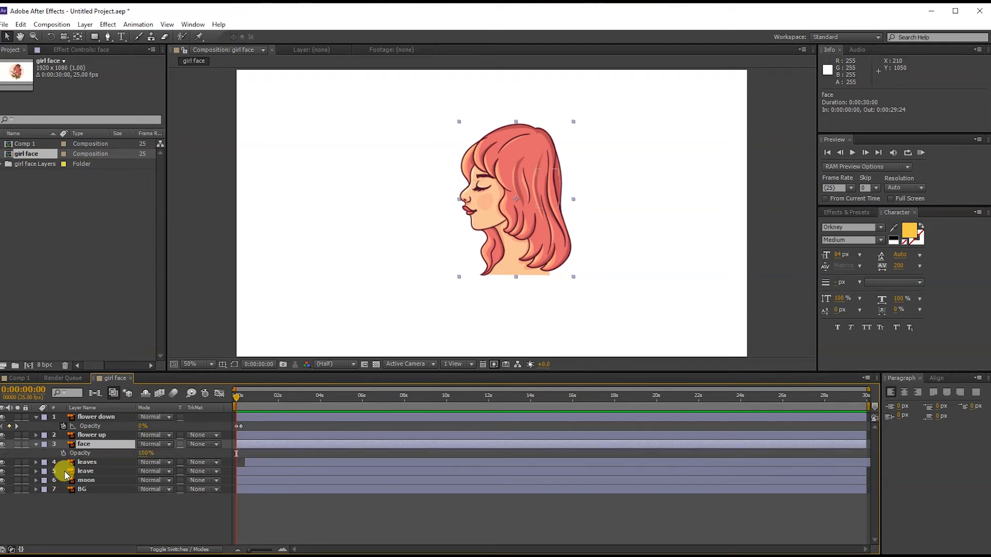
drag(239, 401, 237, 399)
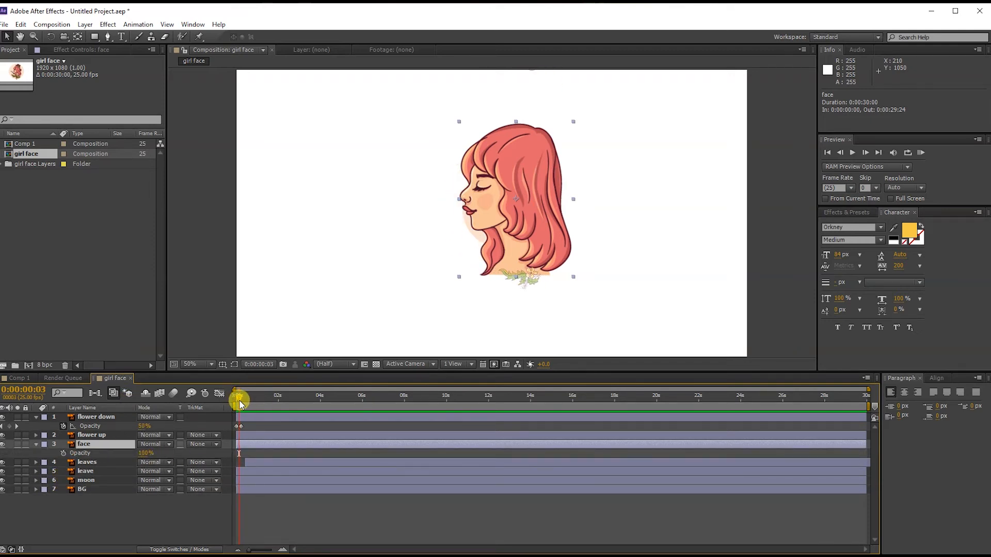
key(equal)
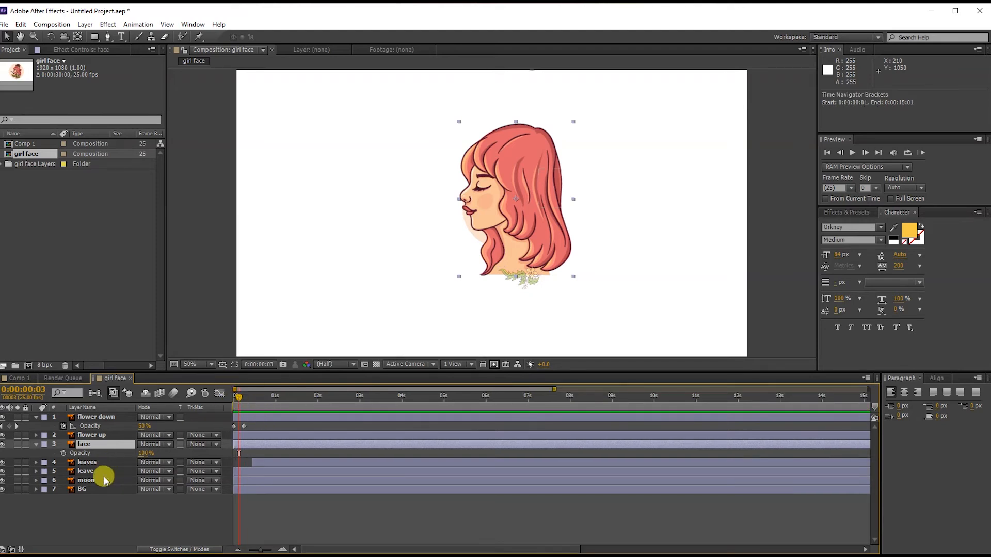
click(63, 453)
drag(239, 398, 228, 395)
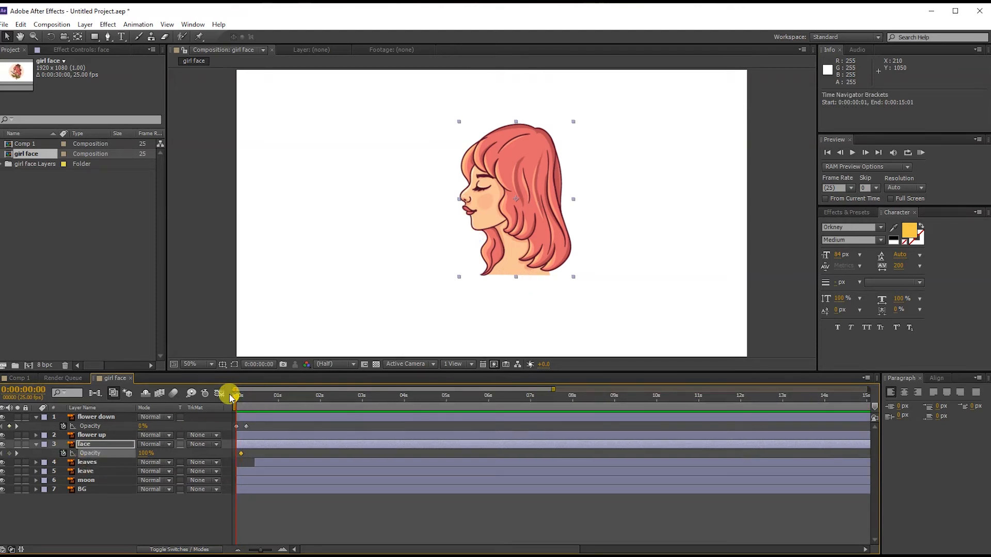
drag(139, 454, 78, 449)
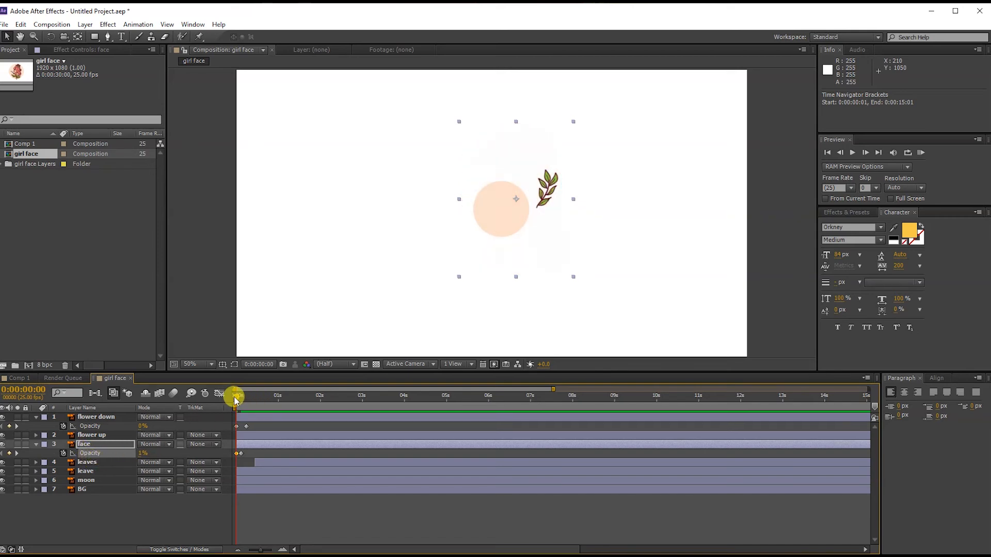
key(space)
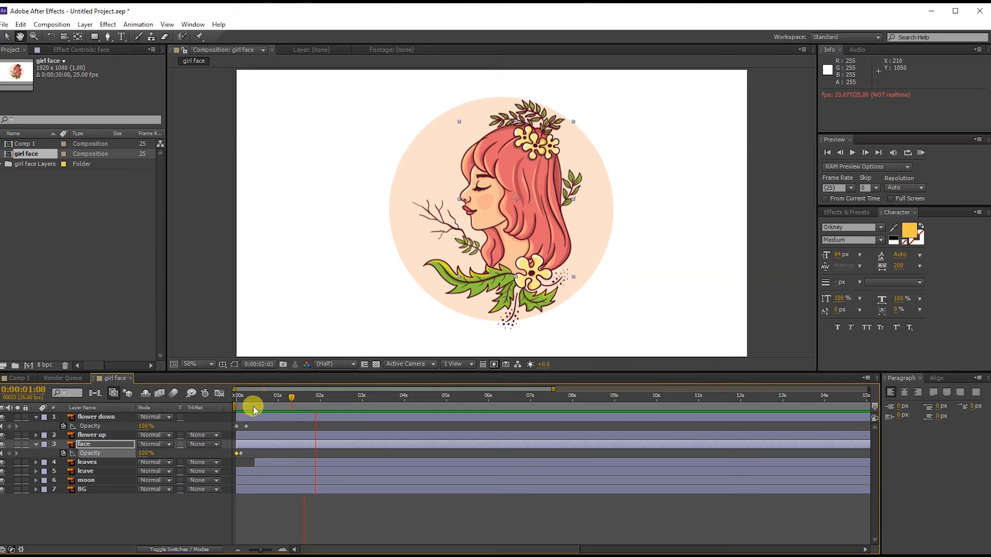
drag(350, 399, 231, 398)
- Move the face layer's second Opacity keyframe to 0:00:00:04 and apply Easy Ease to both Opacity keyframes
click(241, 454)
click(242, 453)
mouse_move(244, 456)
mouse_down()
mouse_move(236, 453)
mouse_move(244, 455)
mouse_up()
right_click(244, 456)
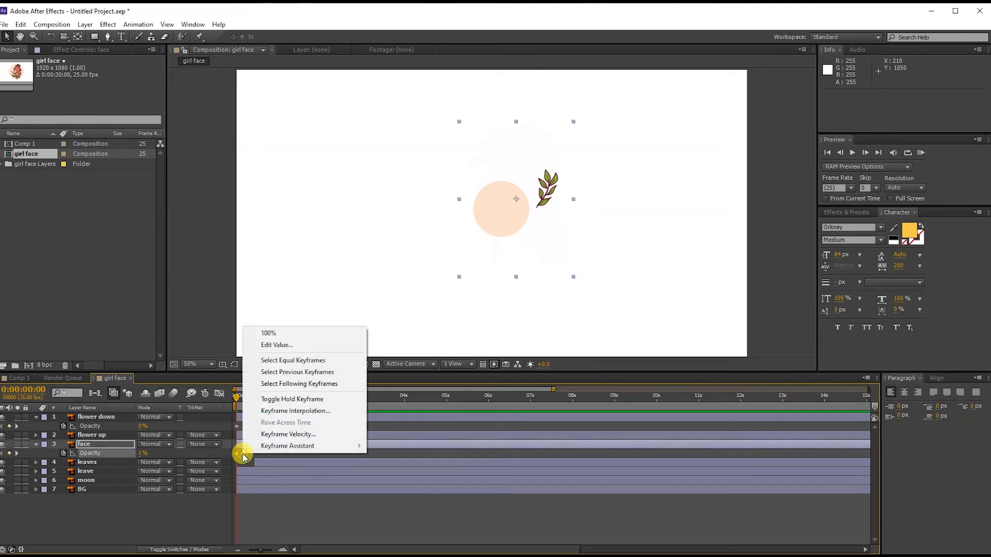
mouse_move(342, 446)
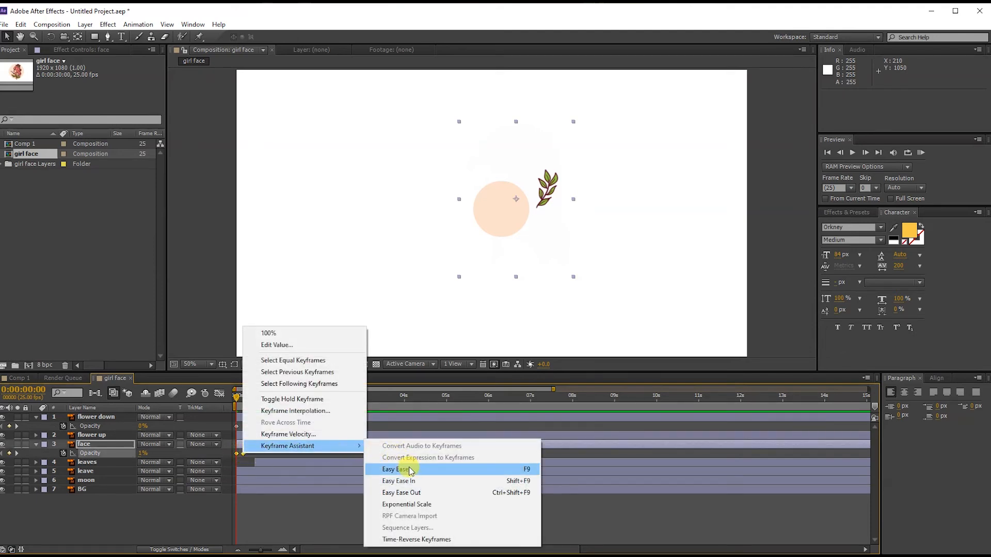
click(404, 469)
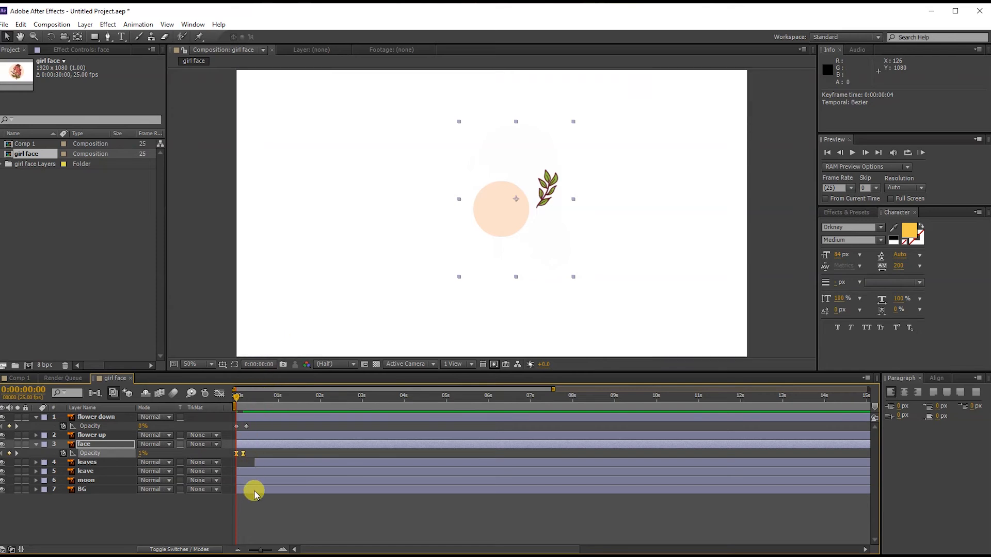
- Shift the leave layer to start at 0:00:00:03 and the moon layer at 0:00:00:02, and play from the first frame
mouse_move(235, 400)
mouse_down()
mouse_move(279, 395)
mouse_move(226, 398)
mouse_move(283, 391)
mouse_move(243, 399)
mouse_up()
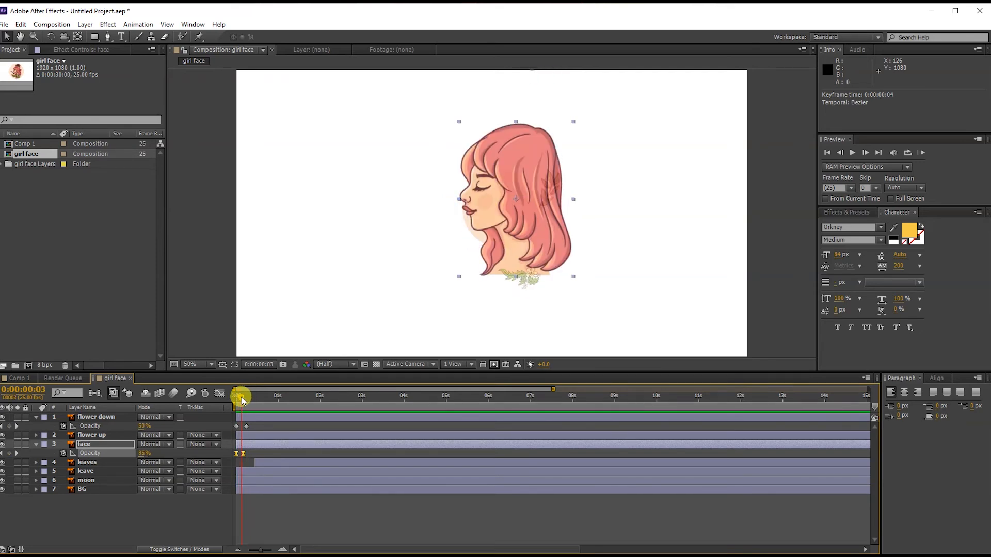
click(250, 473)
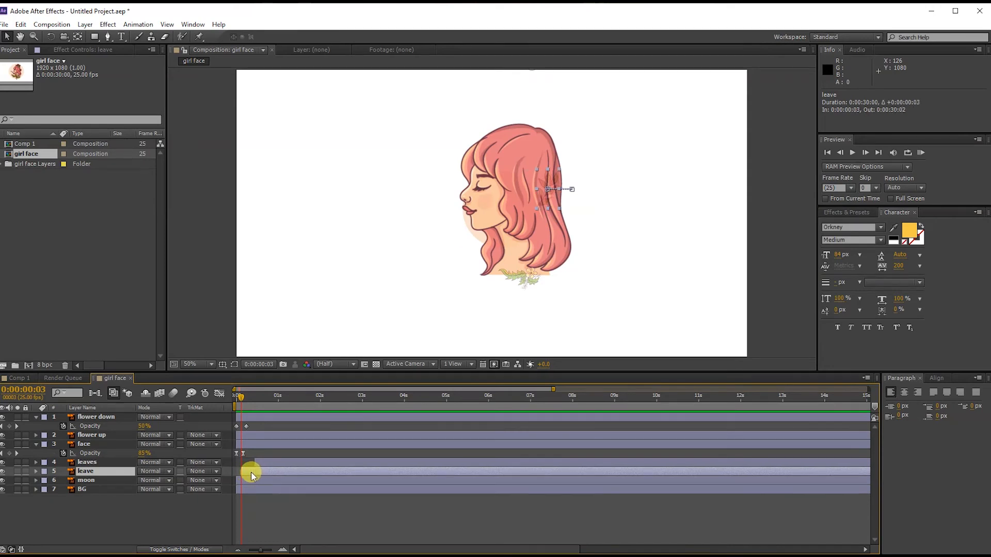
click(249, 484)
drag(248, 485, 249, 484)
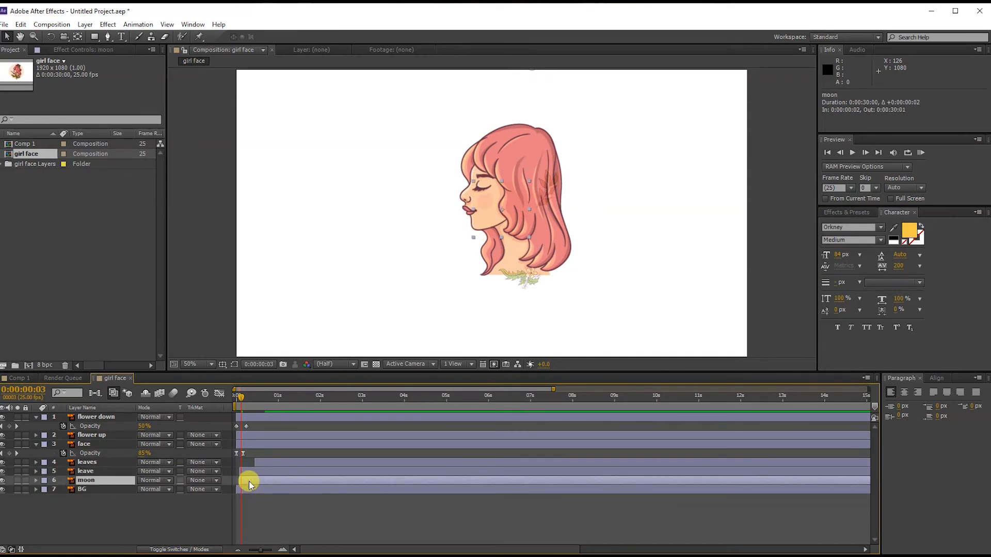
drag(239, 397, 218, 397)
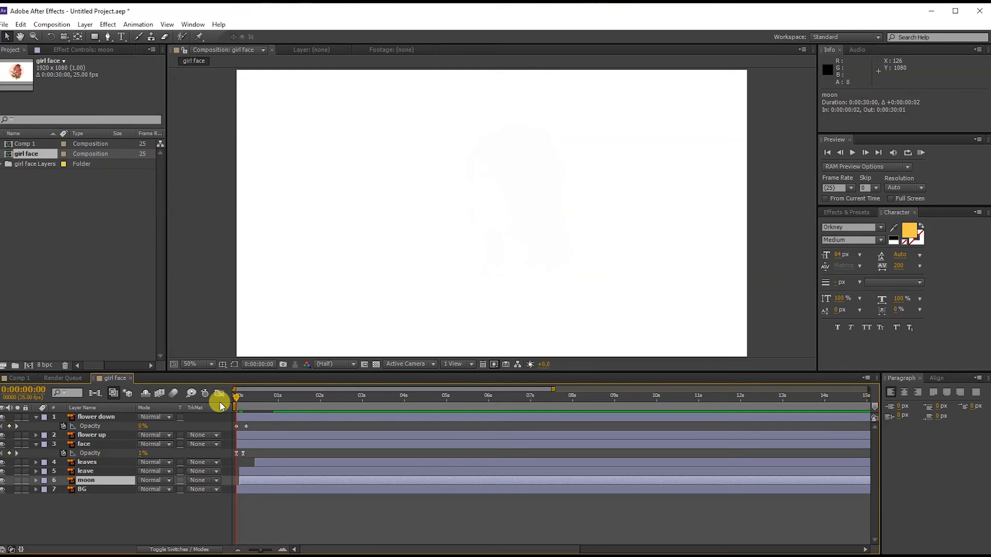
key(space)
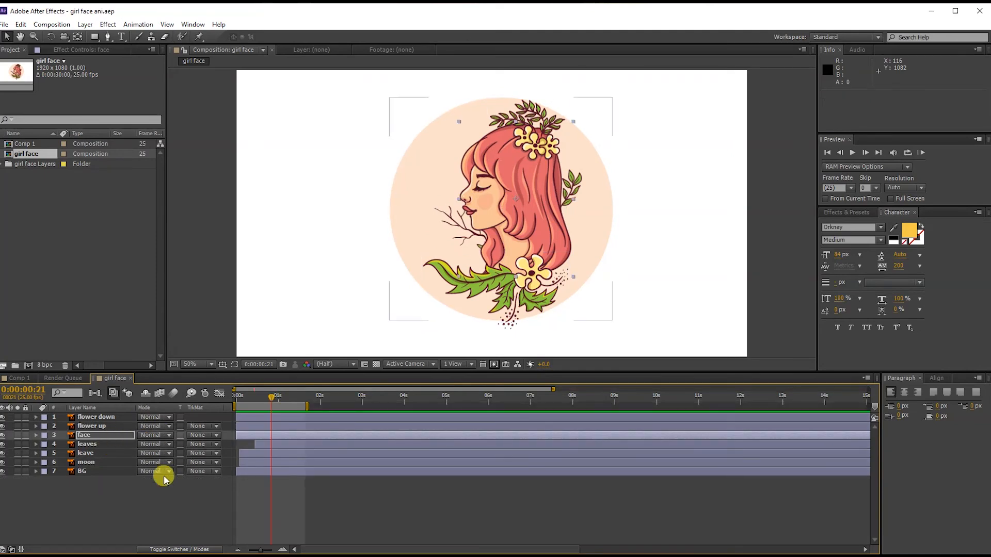
- Place three Puppet pins on the face layer: two at the base of the neck and one near the jaw
click(85, 436)
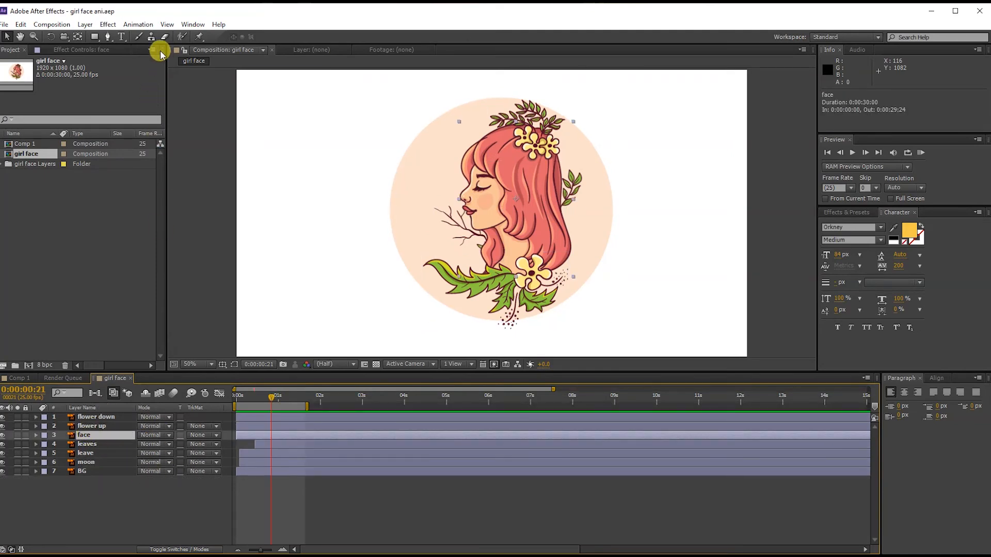
click(199, 38)
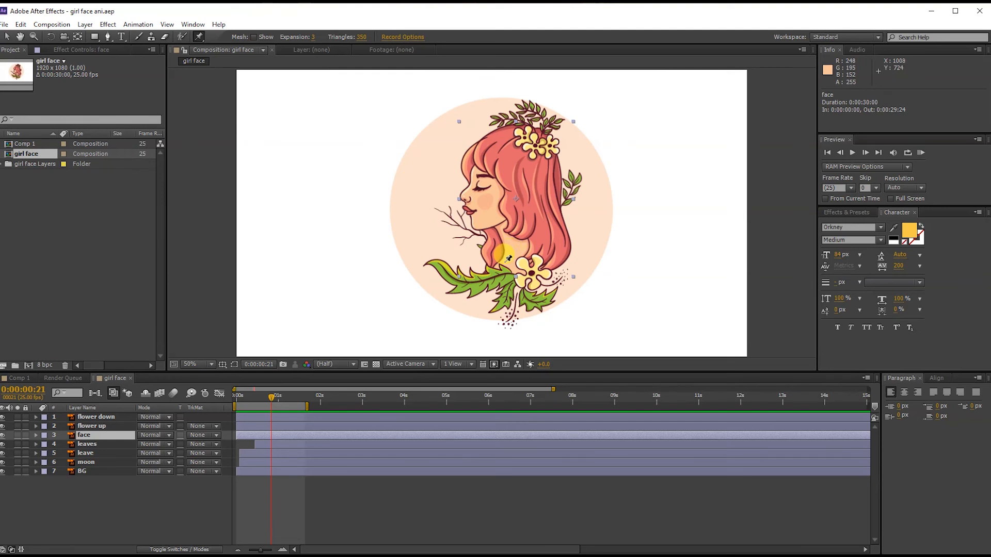
click(504, 261)
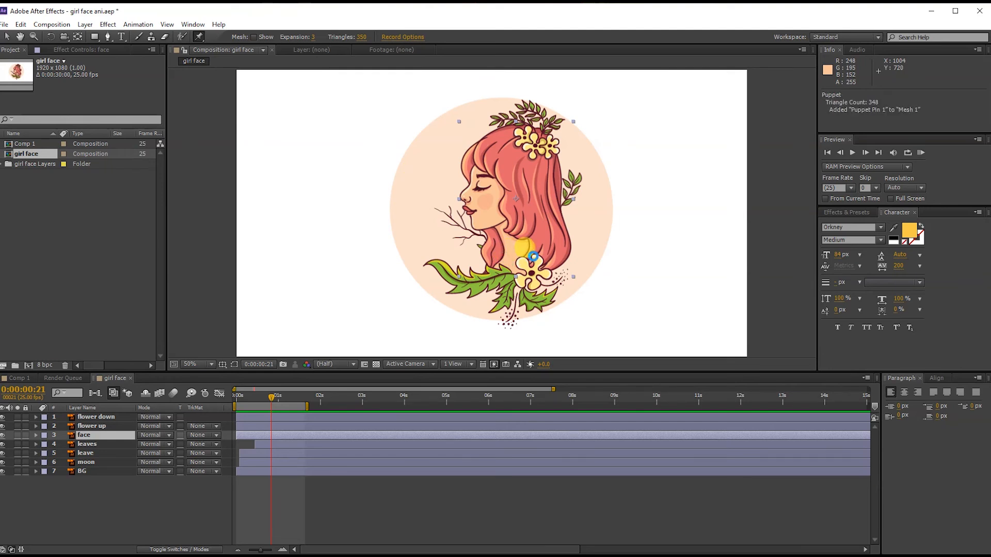
click(530, 254)
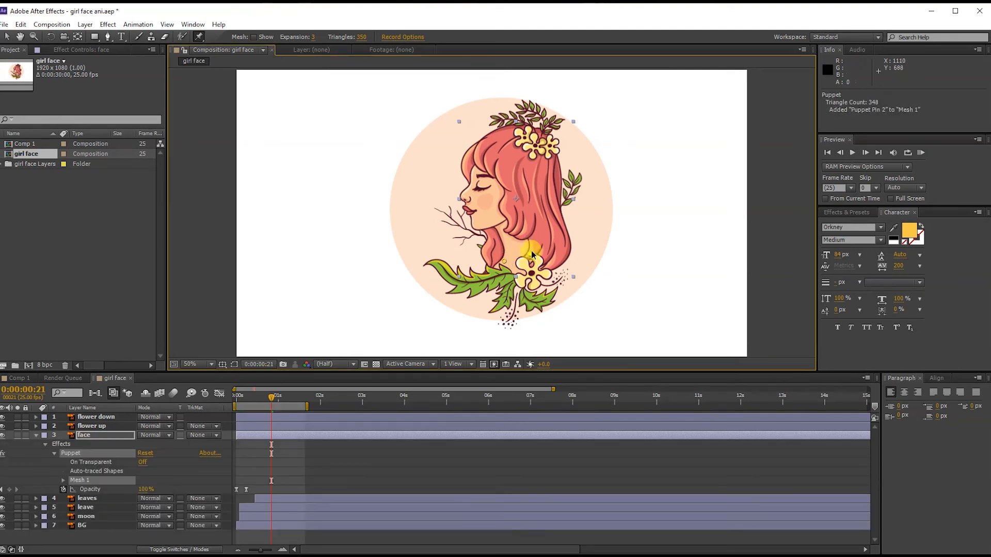
click(510, 232)
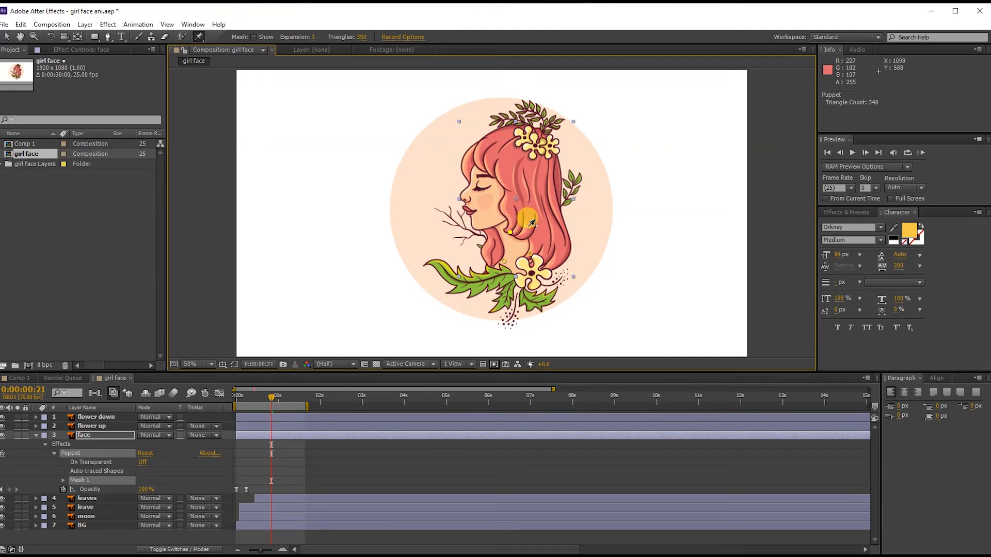
- Test the head's deformation by moving the puppet pin near the jaw, and undo the move
click(6, 36)
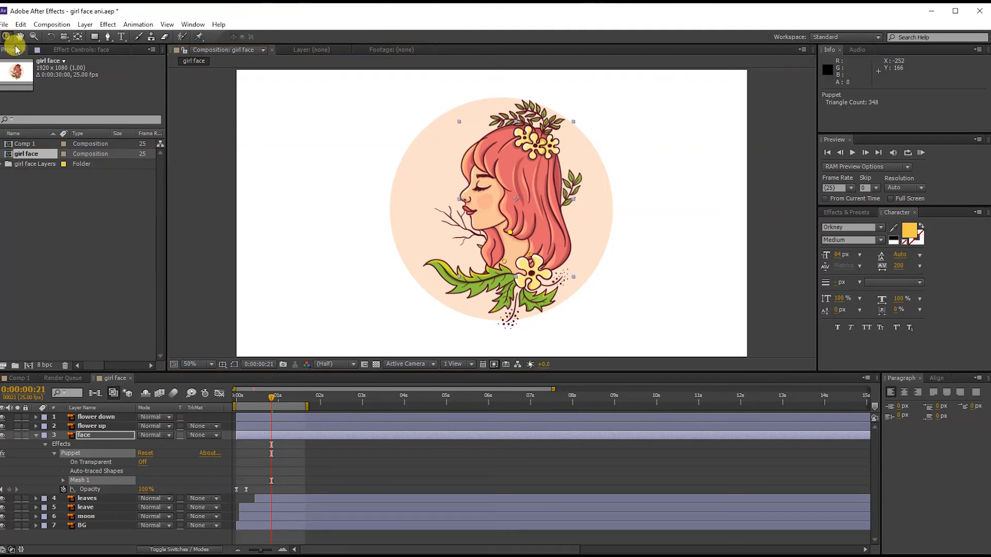
click(509, 239)
drag(512, 235, 510, 232)
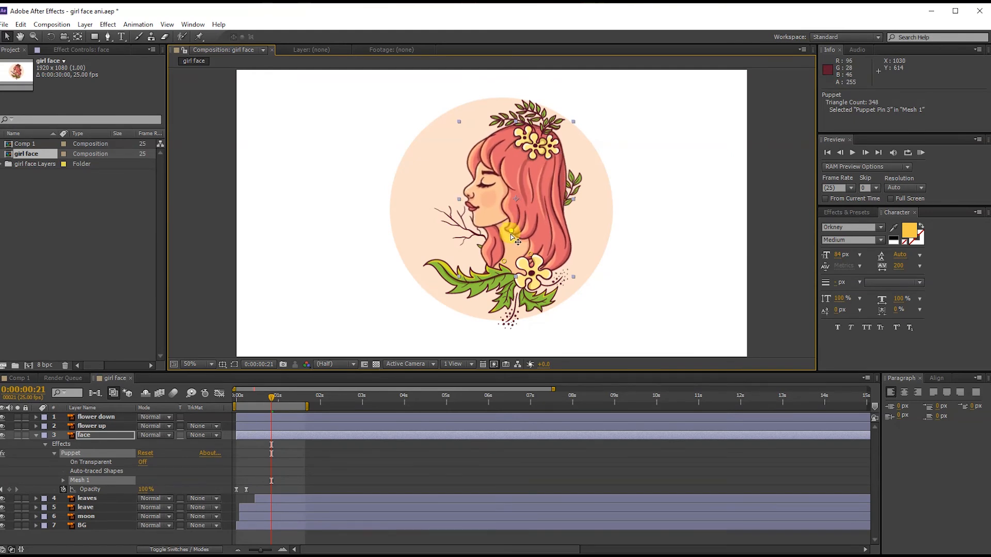
key(ctrl+z)
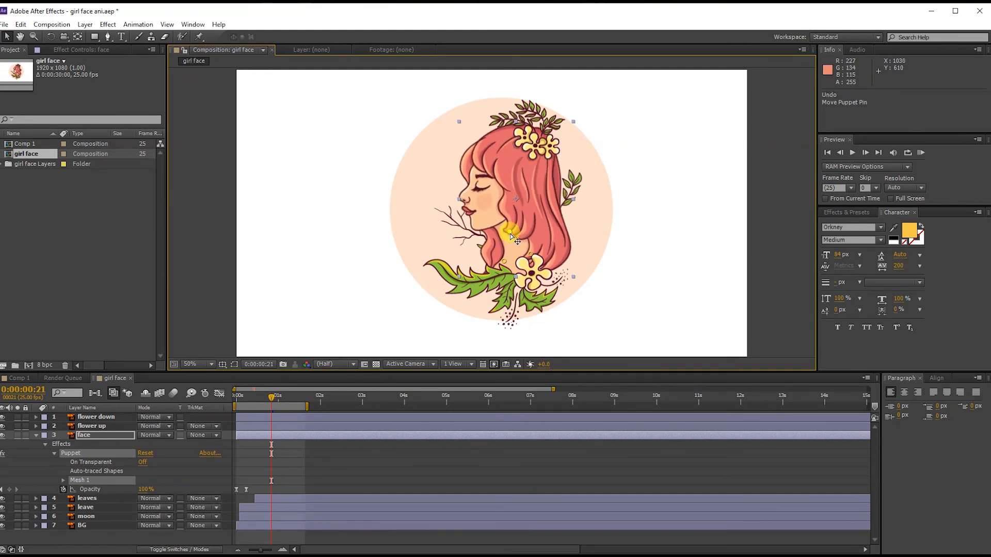
- Add the expression wiggle(1,10) to the Position of the face layer's Puppet Pin 3, and return to the first frame to preview it
click(63, 481)
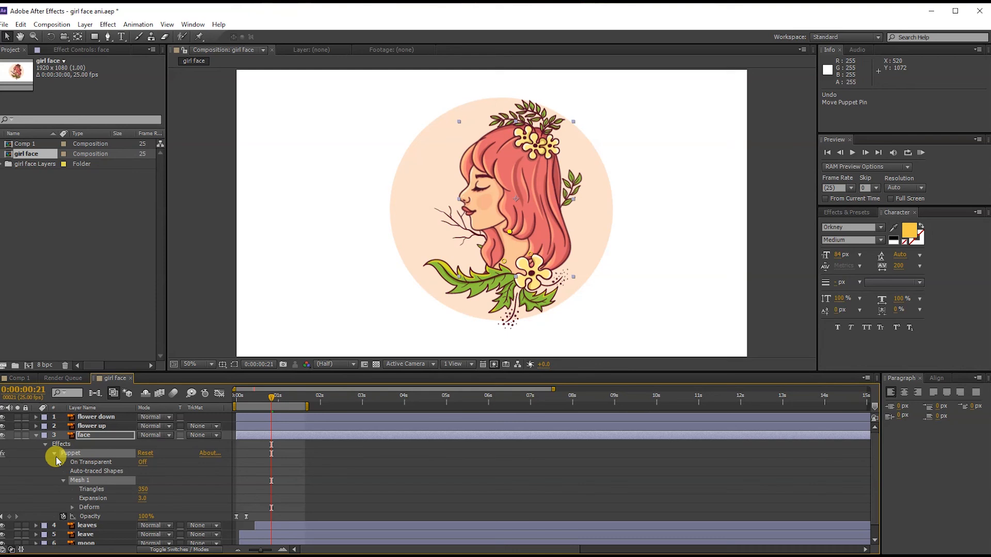
click(73, 507)
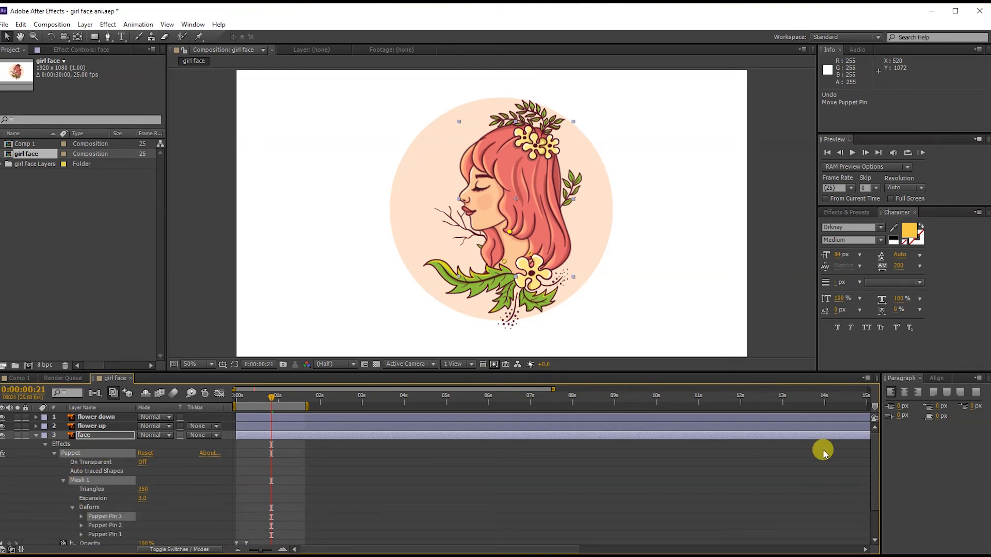
scroll(873, 479, down, 3)
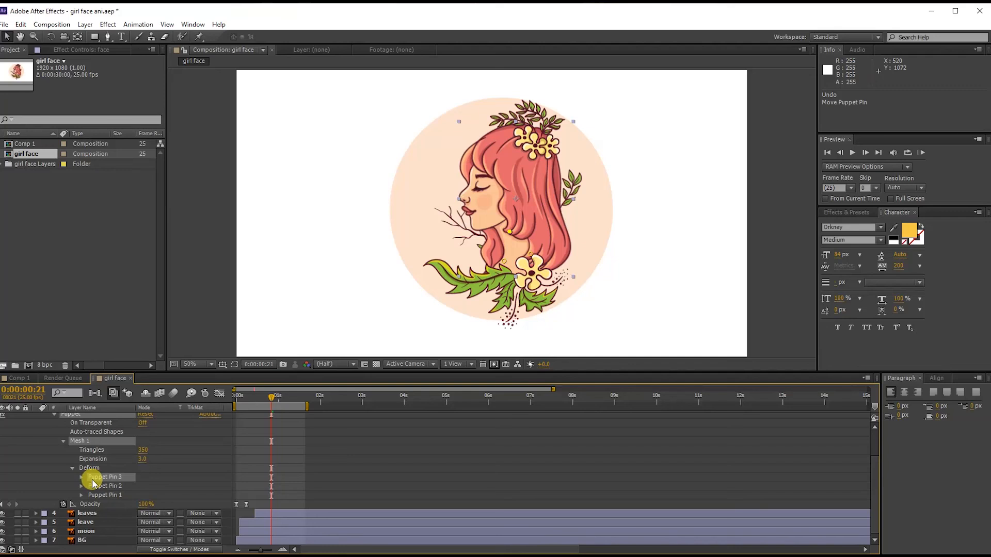
mouse_move(269, 398)
mouse_down()
mouse_move(237, 399)
mouse_move(252, 401)
mouse_up()
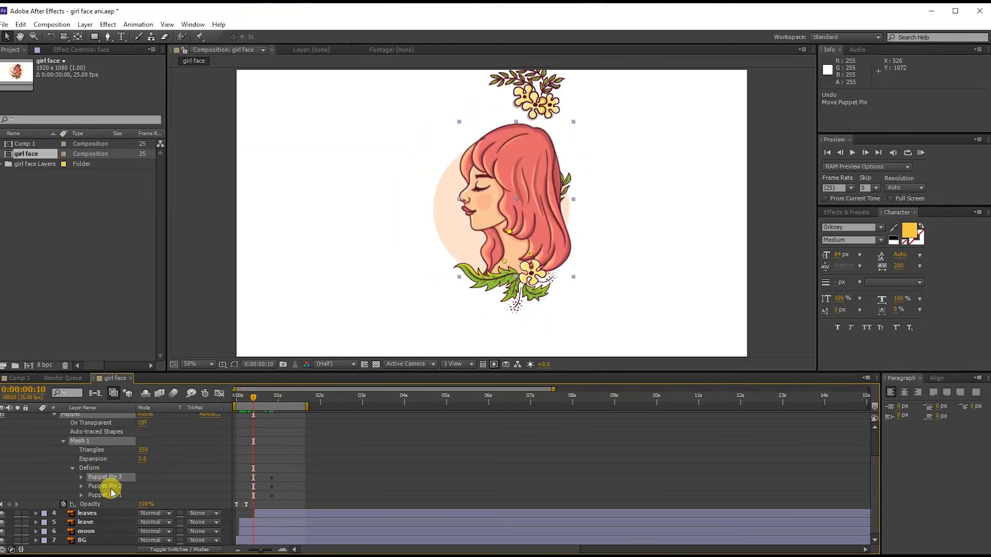
click(80, 477)
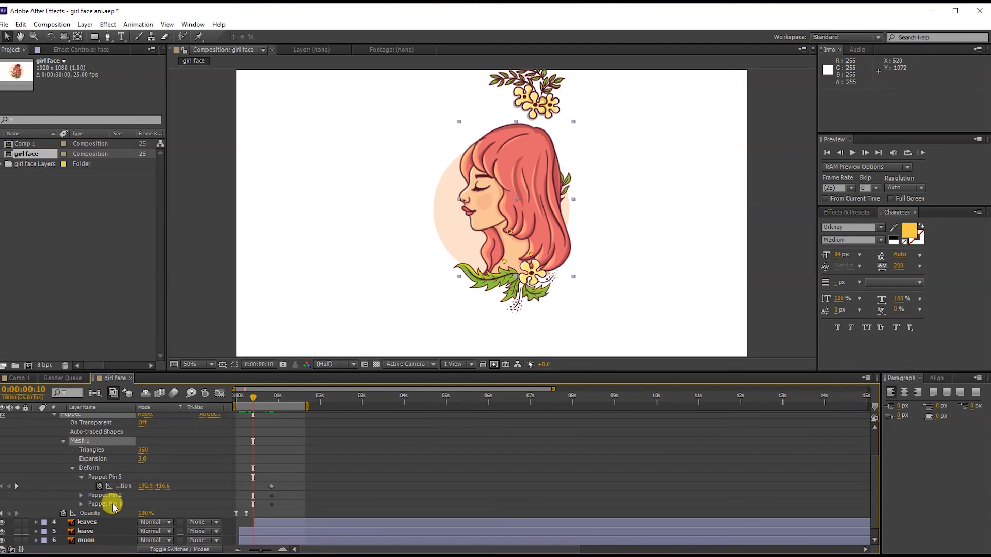
click(106, 478)
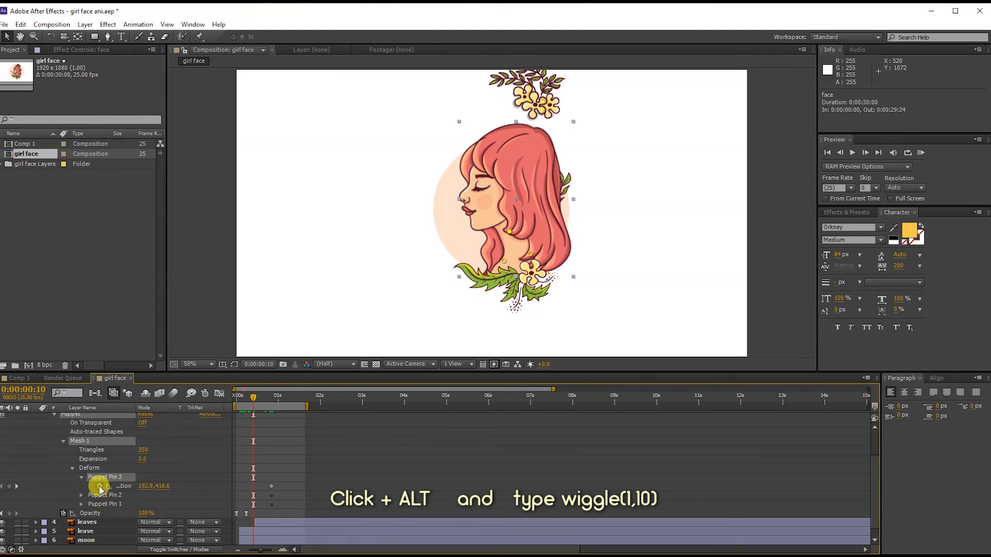
alt+click(100, 486)
text(wiggle)
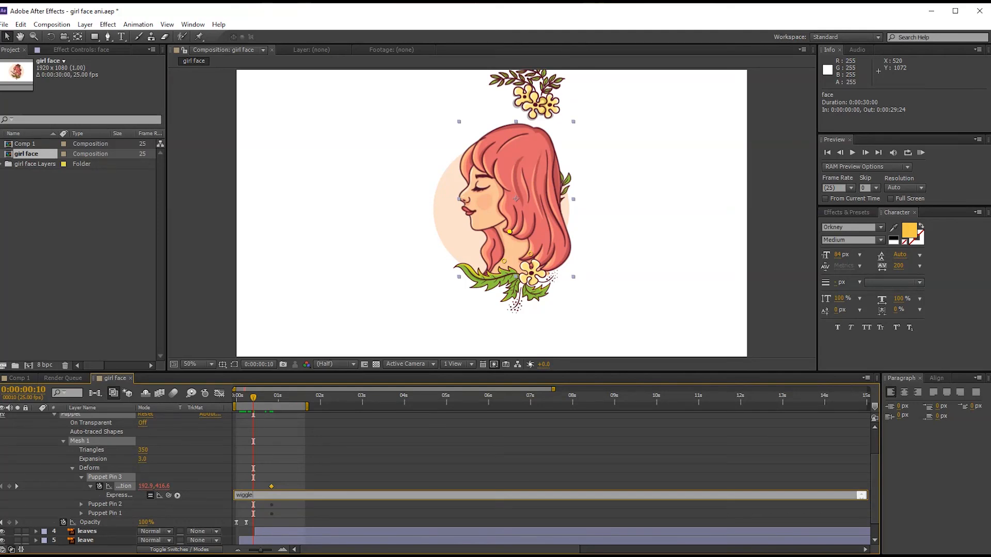
text((1,10)1)
click(267, 397)
drag(267, 403, 211, 421)
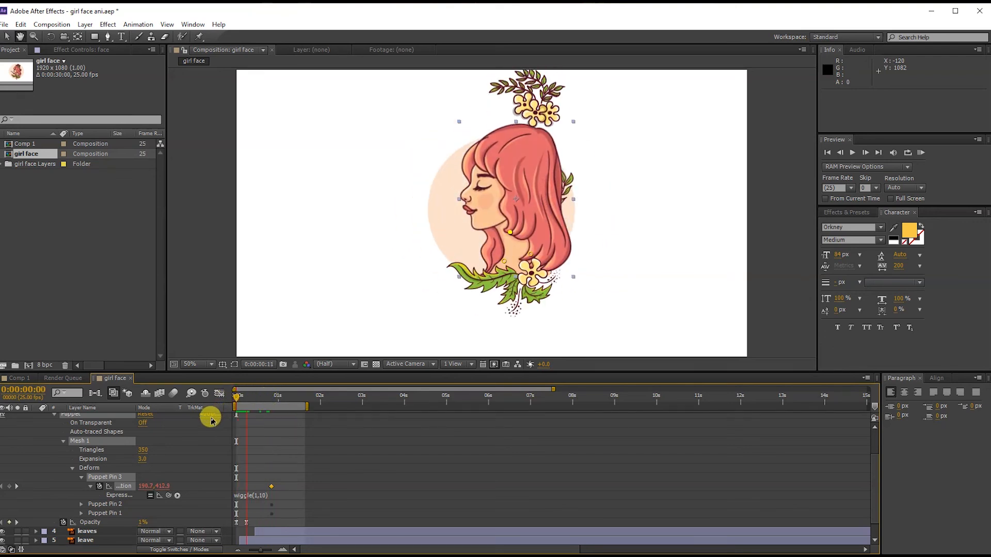